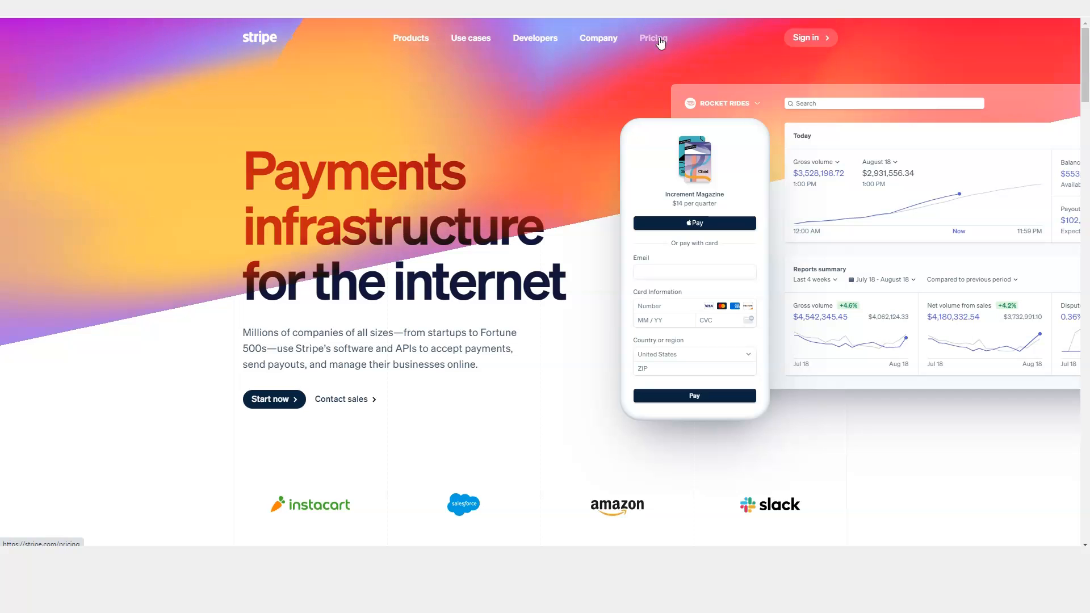
Open Stripe's Pricing page showing 2.9% + 30¢ integrated pricing and the Customized package.
scroll(394, 170, "down", 12)
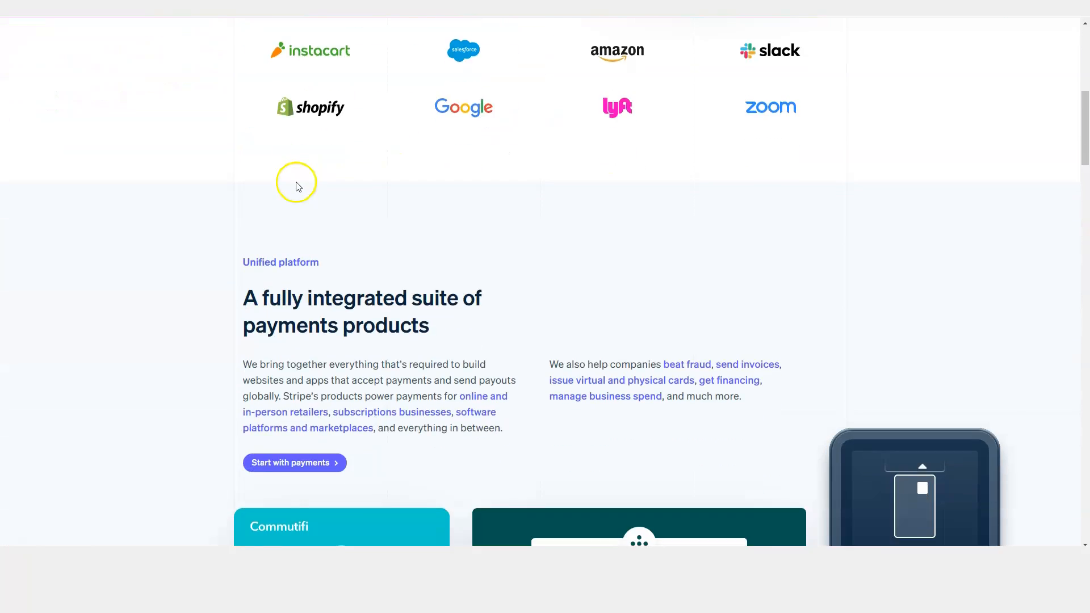
scroll(236, 226, "up", 3)
scroll(201, 266, "up", 10)
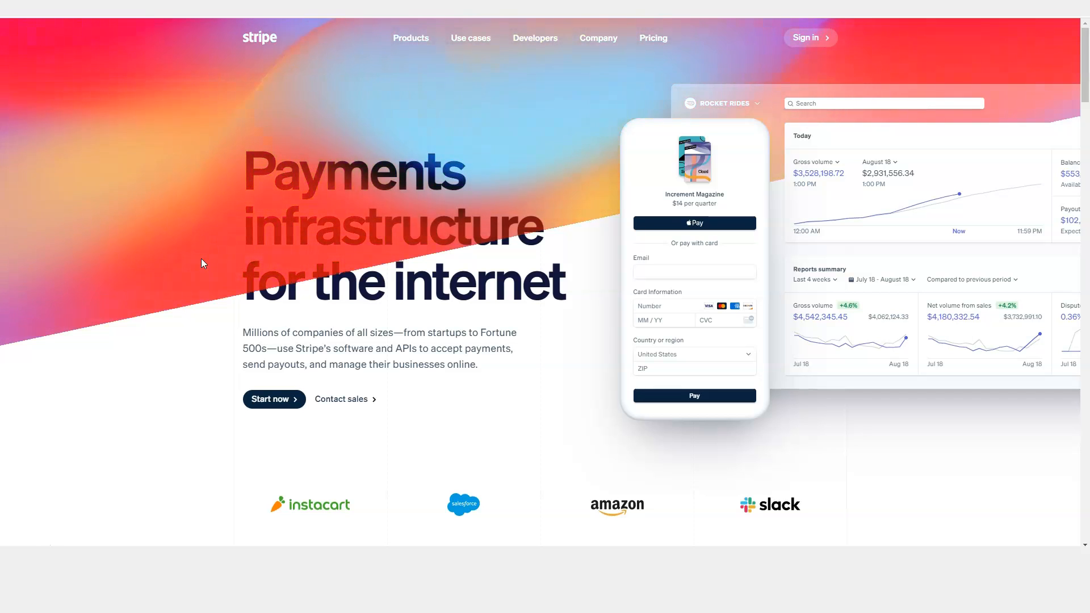
left_click(167, 263)
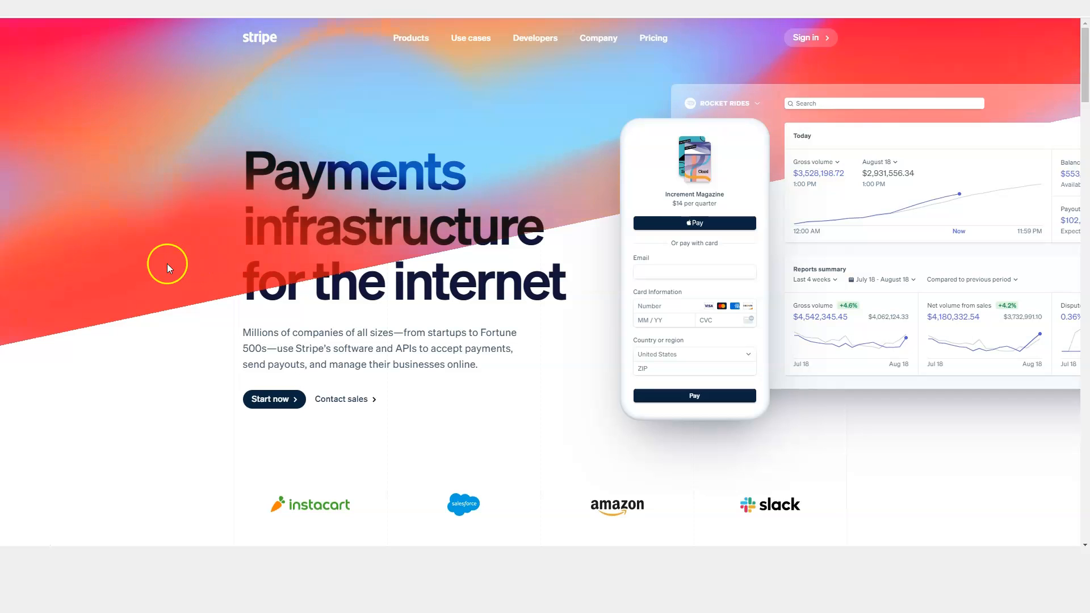
left_click(653, 39)
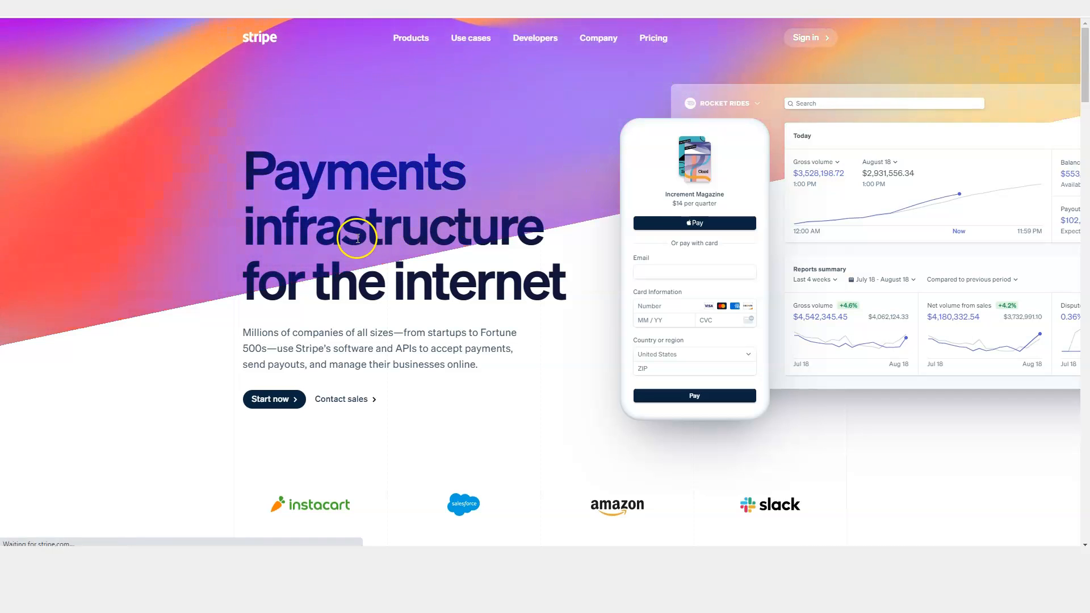
left_click(651, 41)
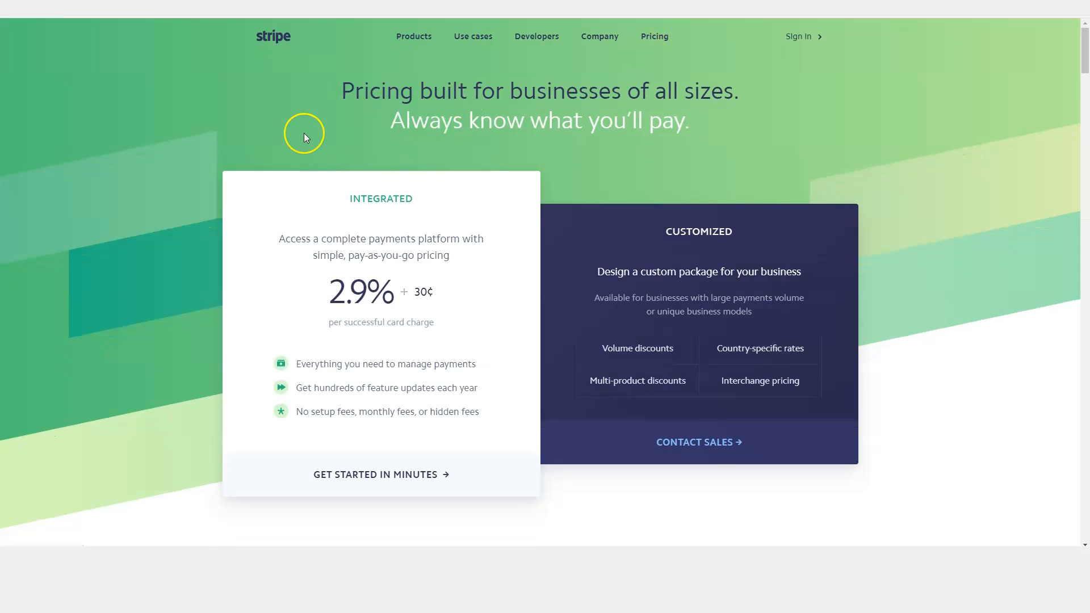
scroll(103, 244, "down", 3)
scroll(173, 226, "up", 2)
scroll(275, 280, "down", 5)
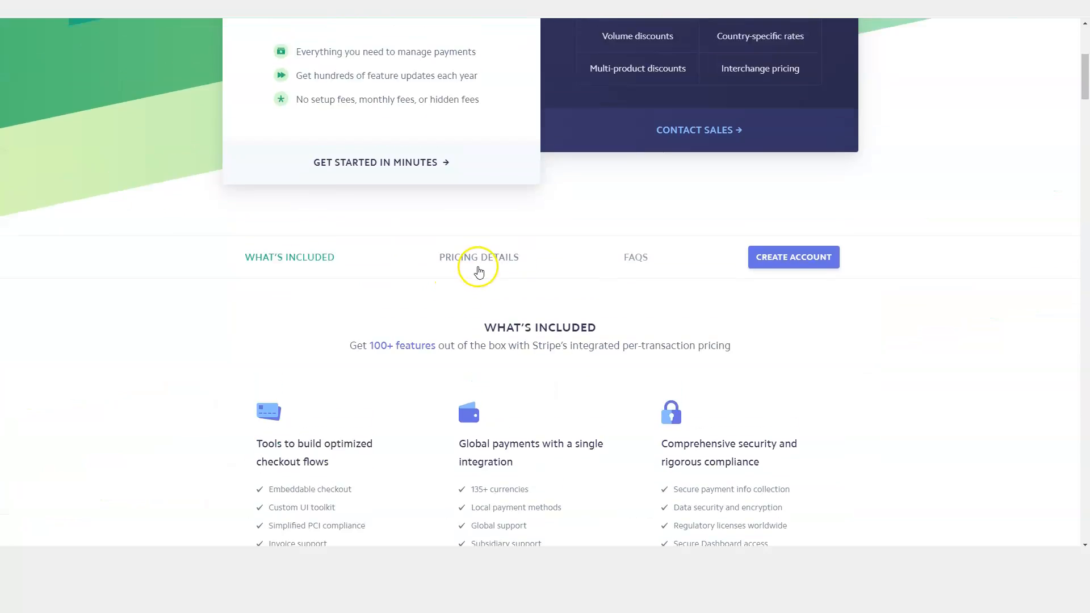
scroll(772, 306, "up", 1)
scroll(792, 358, "up", 1)
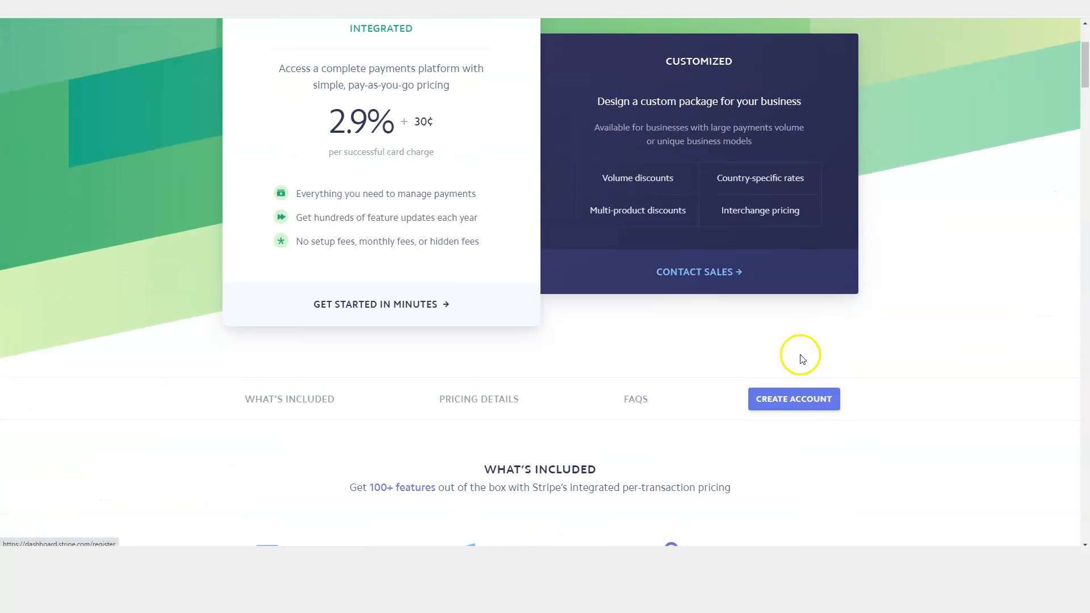
Open the Create account form and fill in the email from autofill and the full name.
left_click(786, 399)
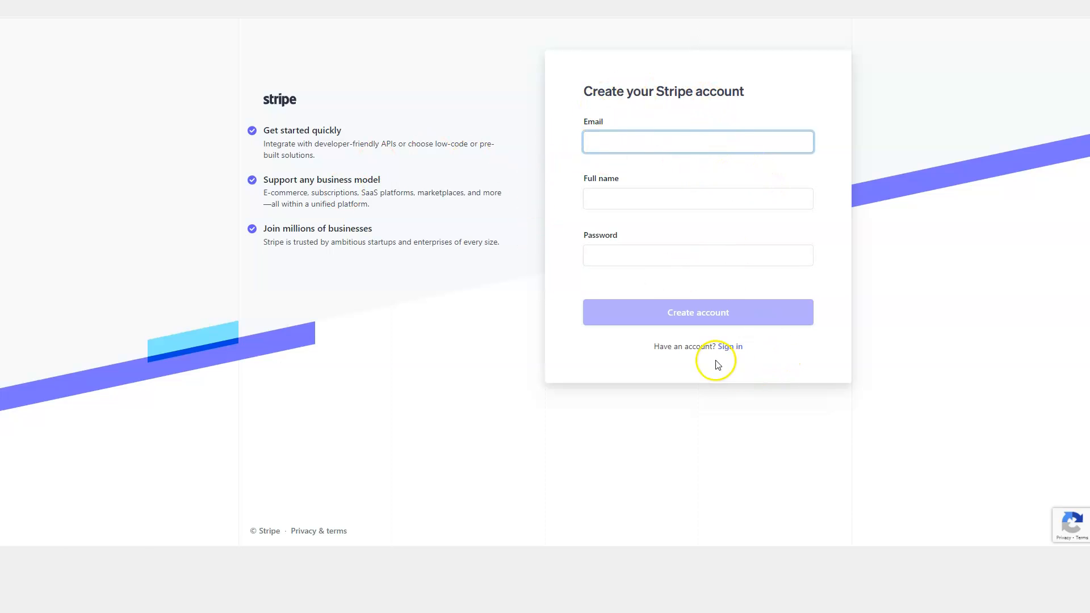
left_click(698, 317)
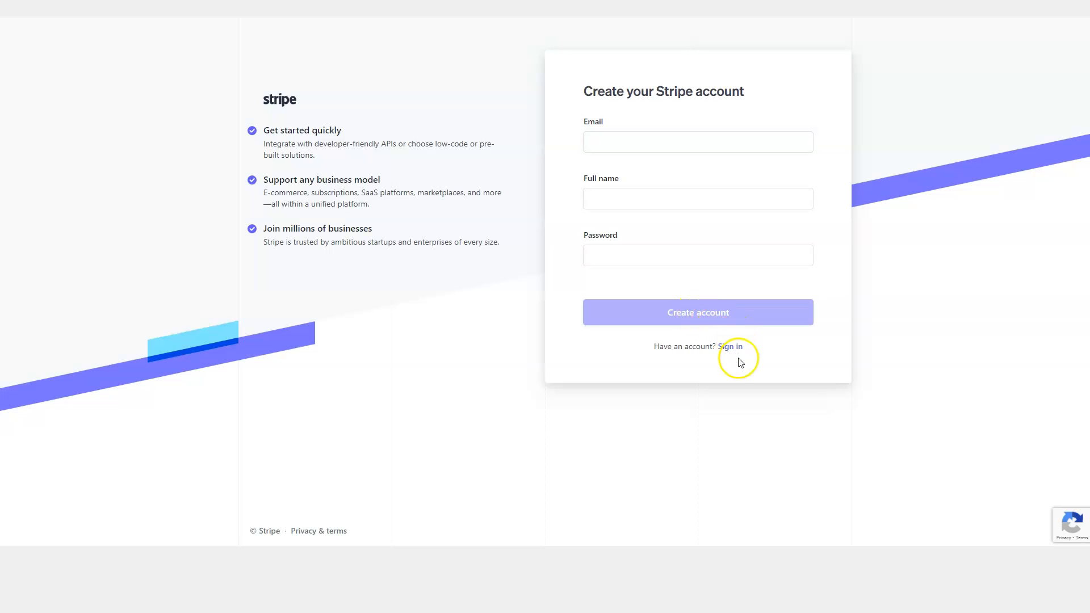
left_click(614, 141)
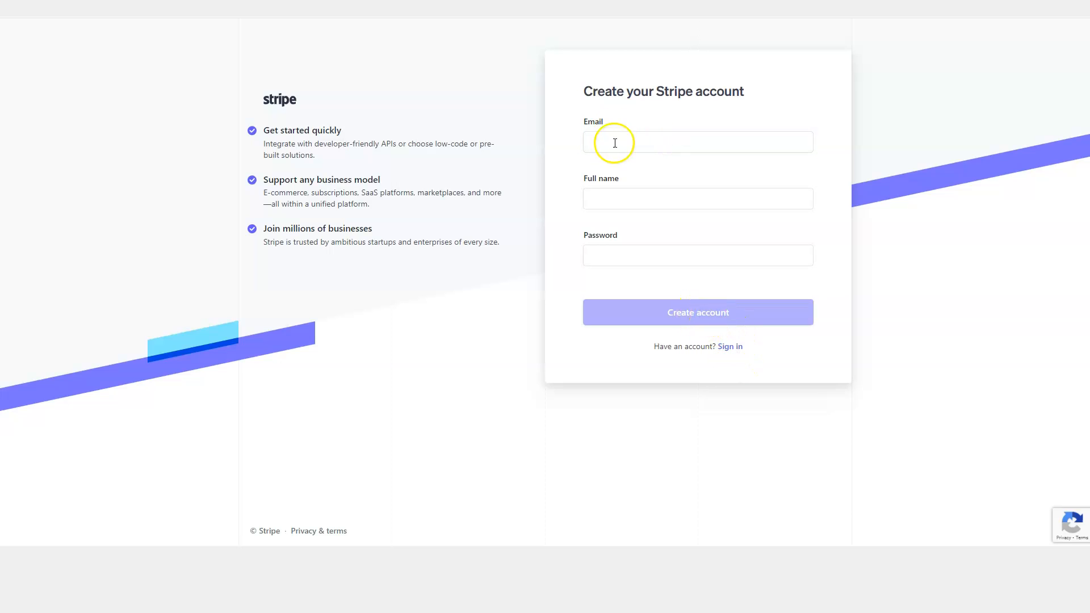
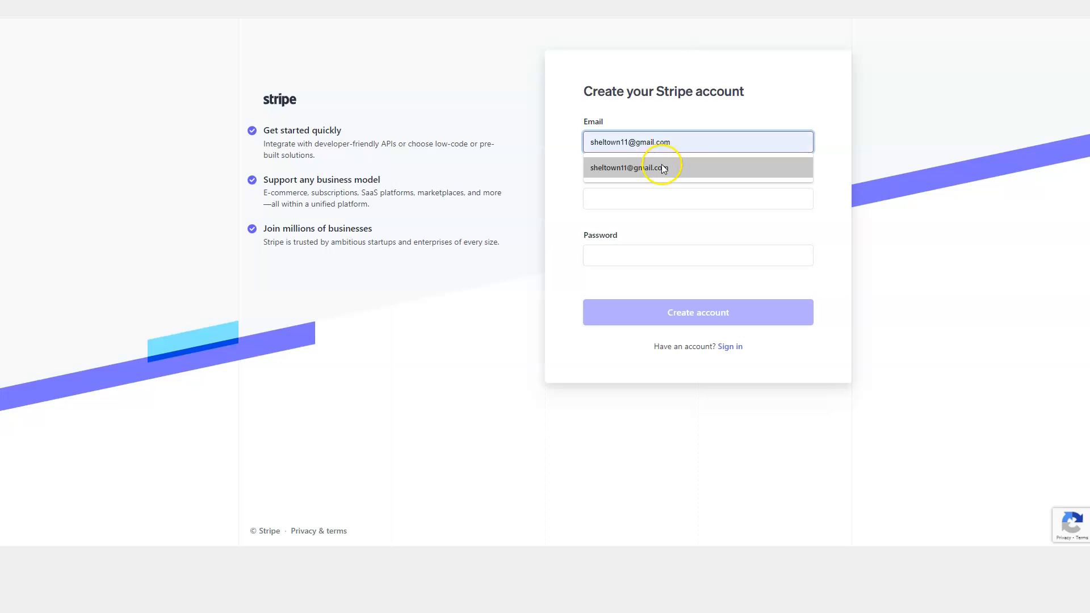
left_click(653, 166)
left_click(621, 197)
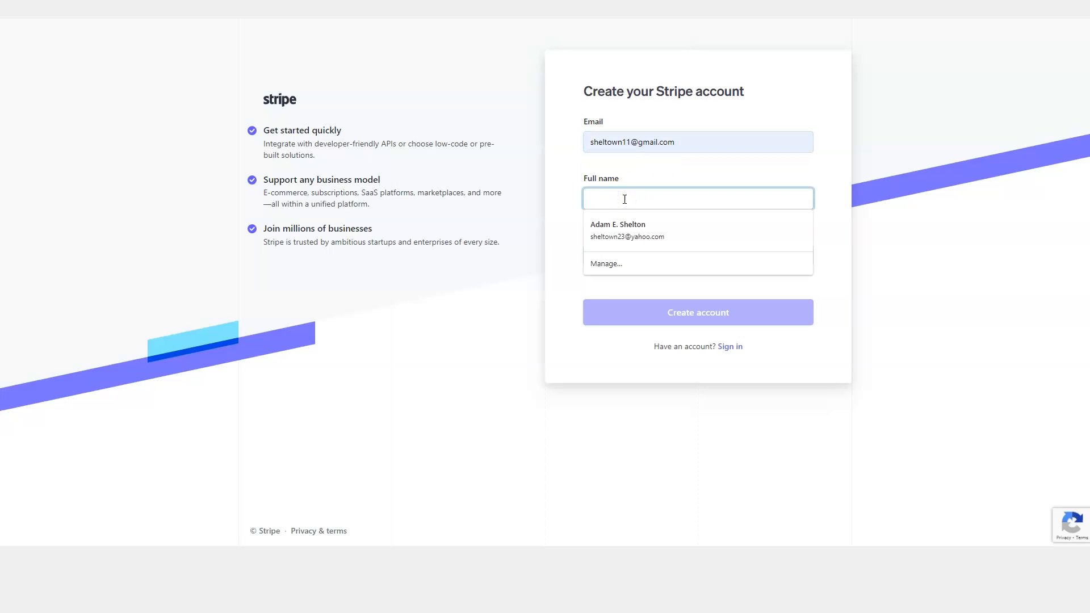
type("Adam E.")
left_click(662, 155)
Start the password, then replace and correct the full name field.
left_click(624, 248)
type("a")
key("BackSpace")
key("BackSpace")
key("BackSpace")
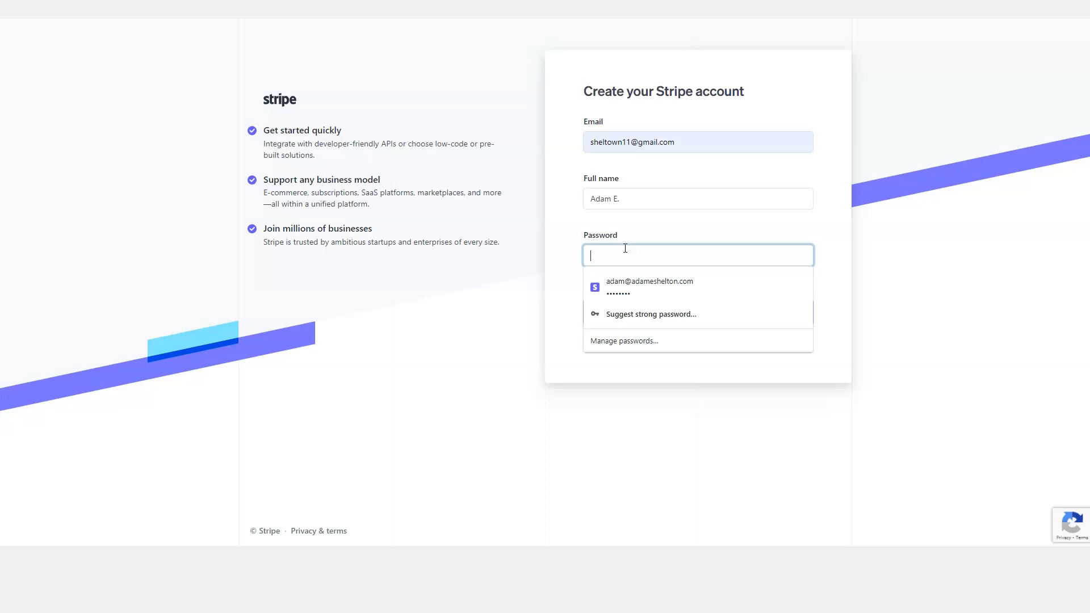
type("ad")
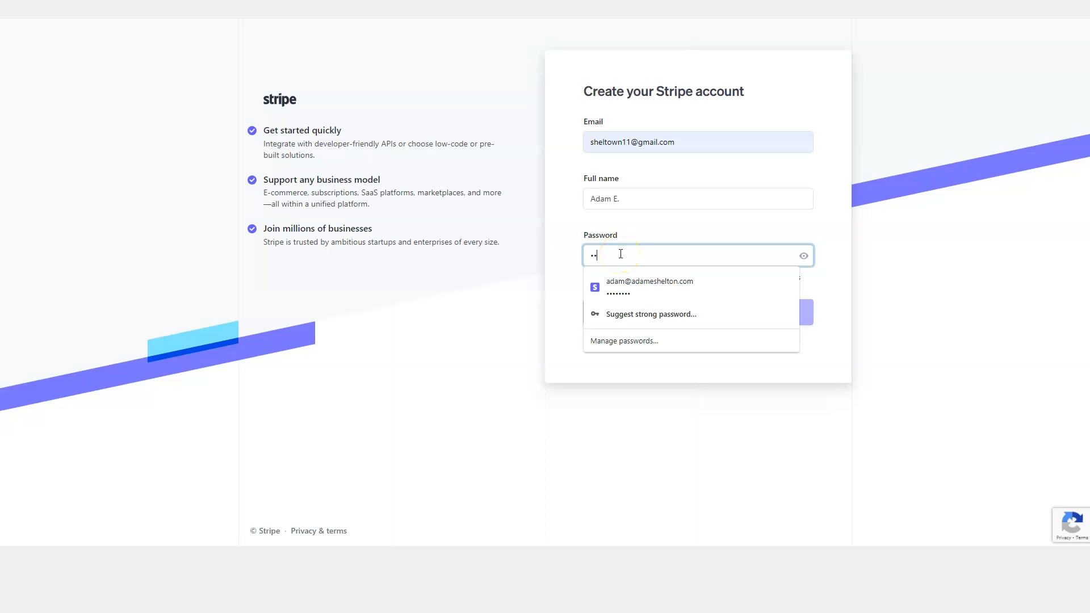
left_click(837, 182)
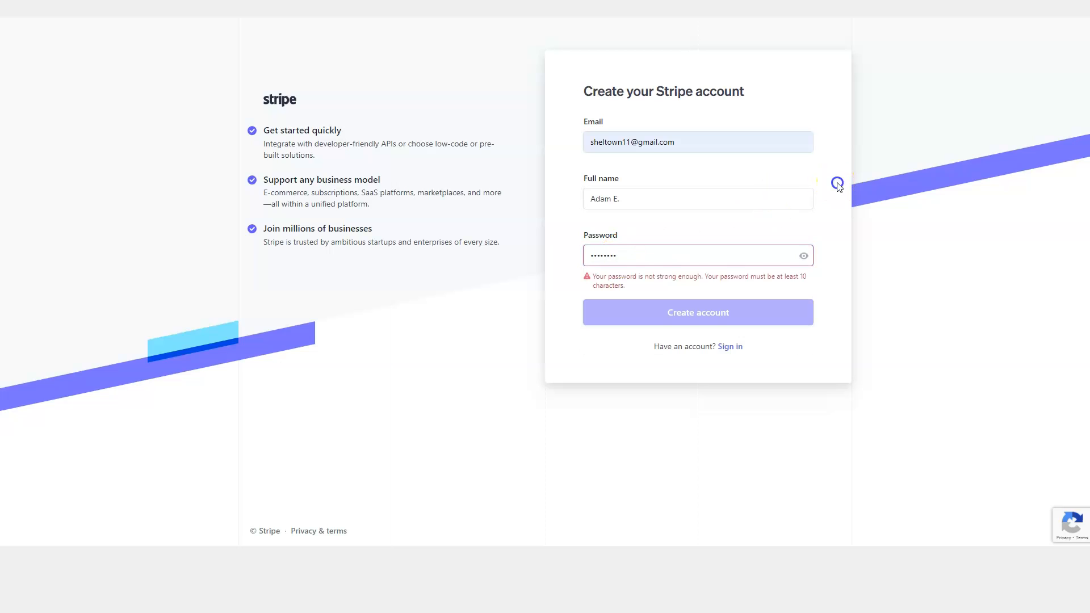
triple_click(649, 198)
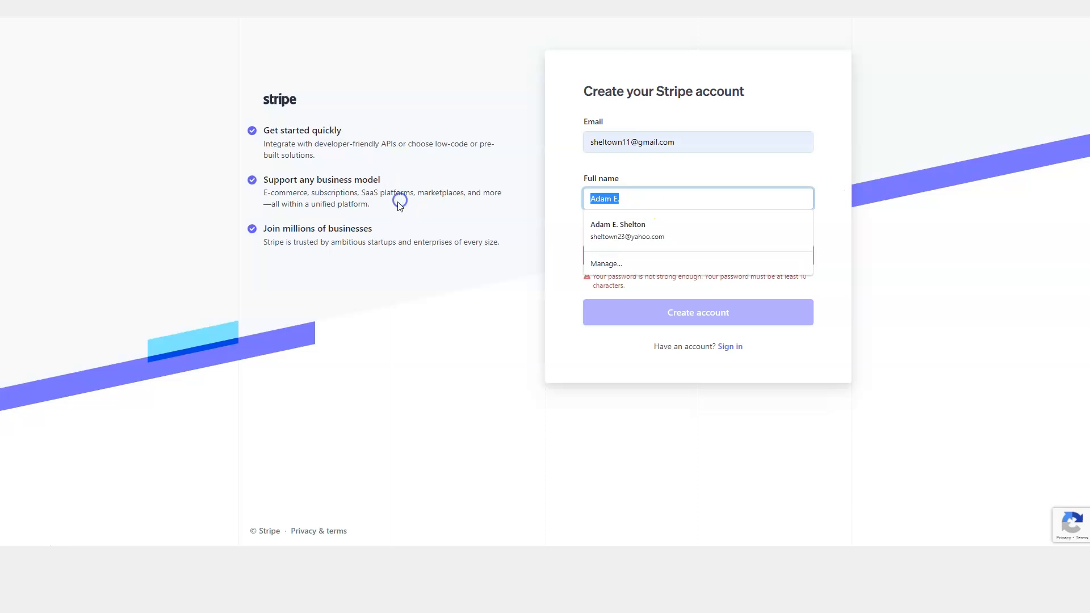
type("ADam ")
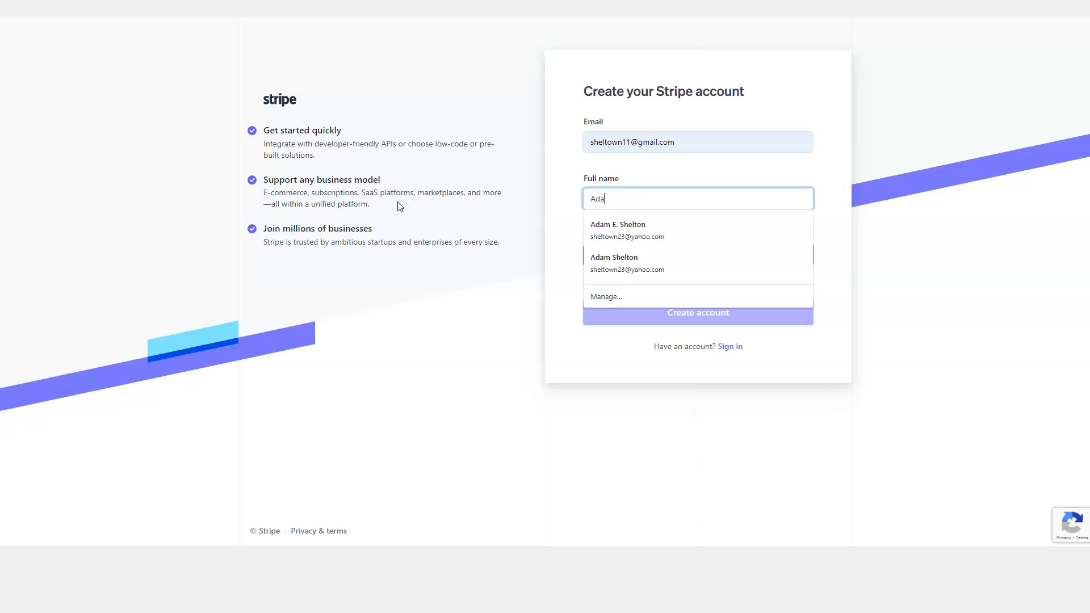
type("m S")
key("BackSpace")
key("BackSpace")
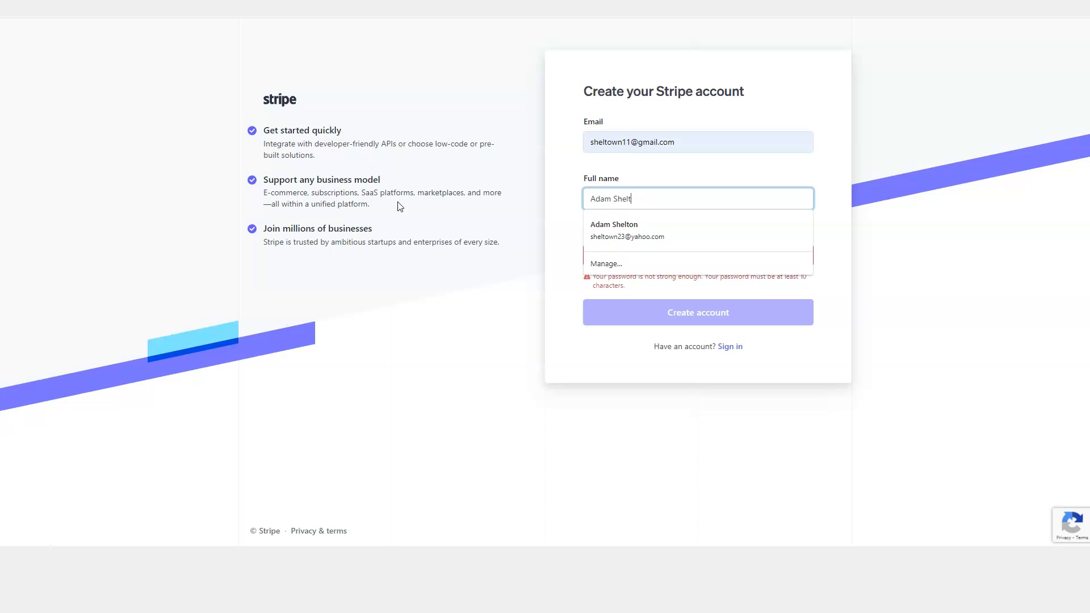
key("BackSpace")
key("BackSpace")
key("BackSpace")
type("E.")
left_click(641, 164)
Enter a password of at least 10 characters and submit the sign-up form.
left_click_drag(630, 258, 398, 232)
type("*****")
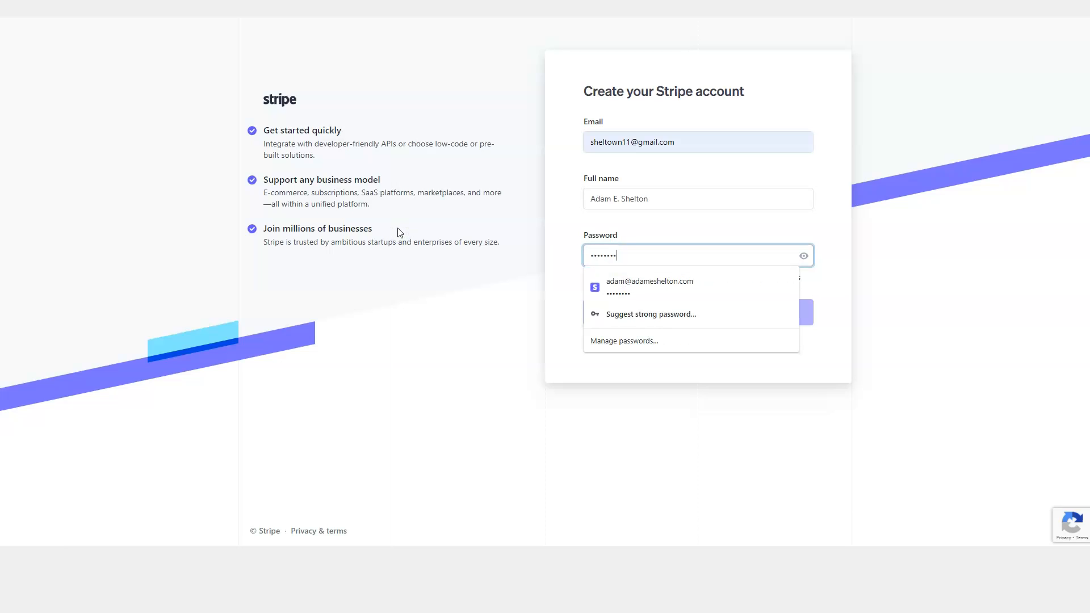
left_click(673, 213)
left_click(638, 253)
type("**")
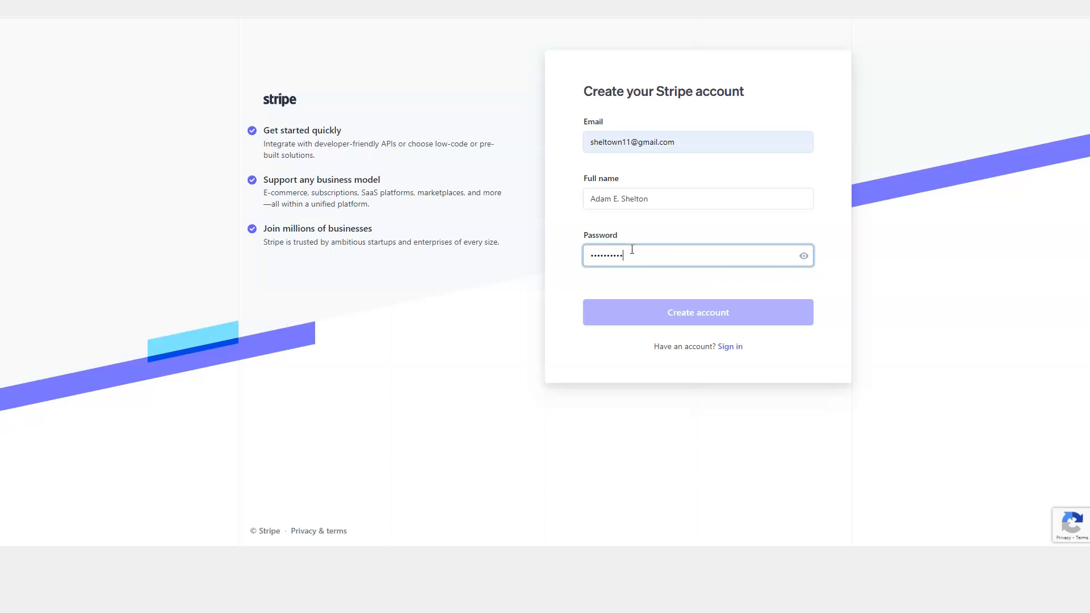
left_click(659, 305)
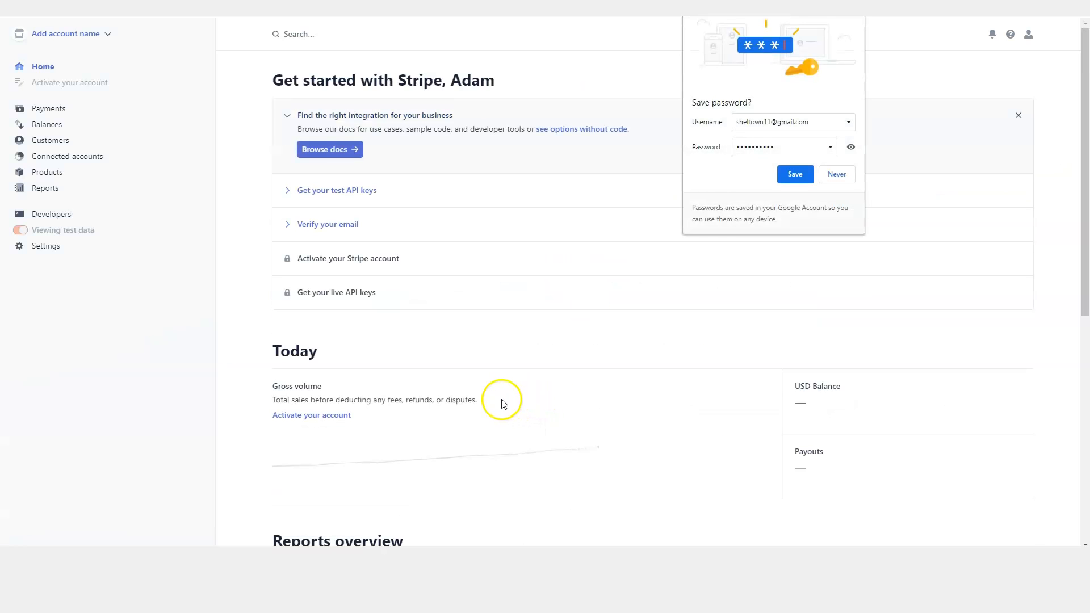
Save the new Stripe password in the browser's password prompt.
left_click(793, 173)
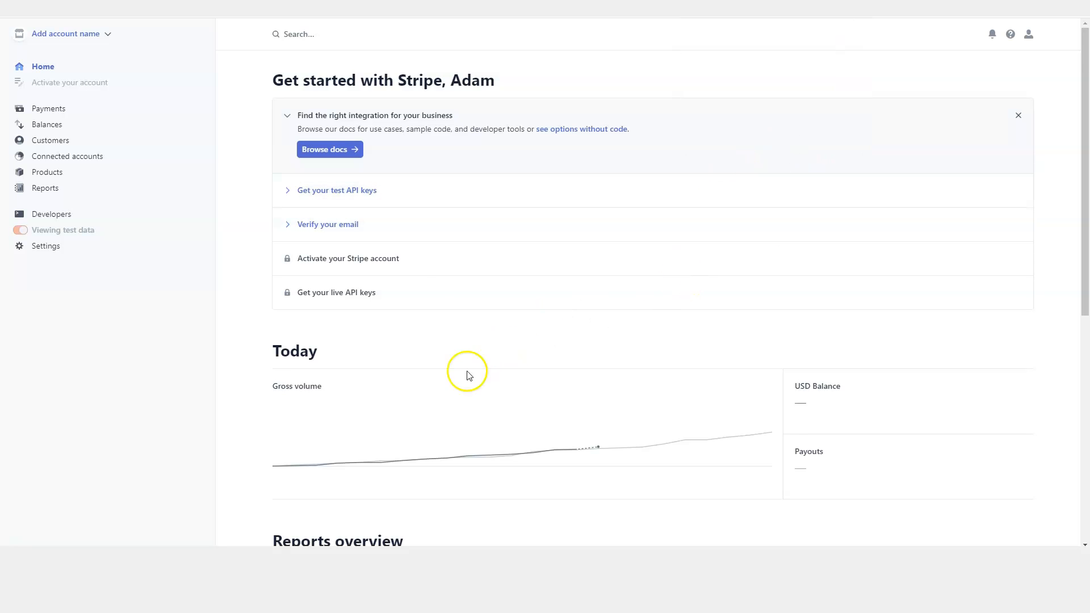
scroll(237, 346, "down", 3)
scroll(235, 342, "down", 3)
scroll(243, 340, "up", 6)
Reveal the secret test API key, then go to Gmail from the Verify your email step.
left_click(339, 192)
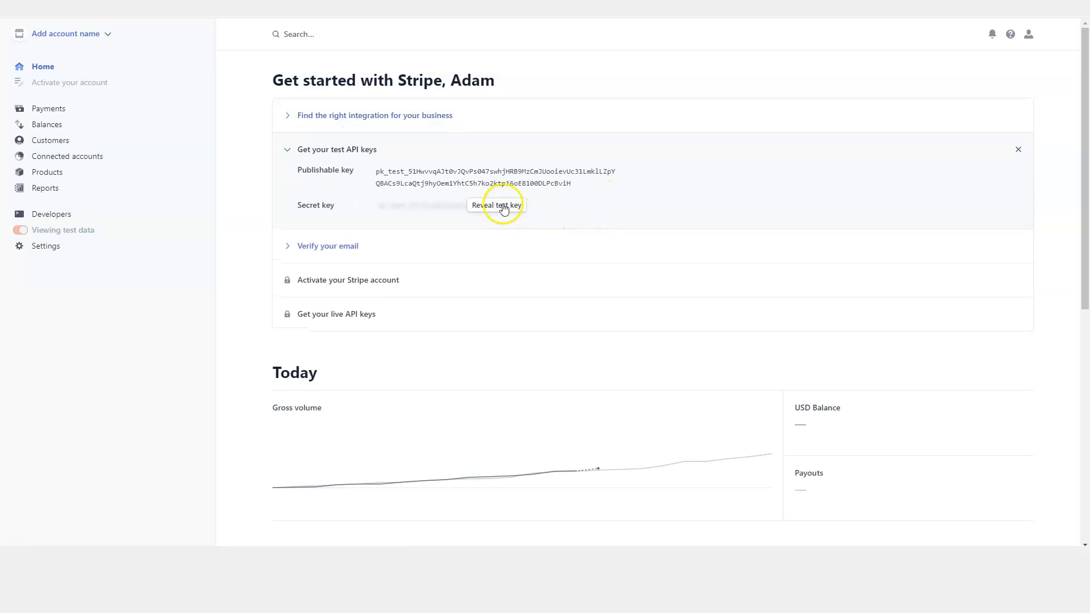
left_click(496, 208)
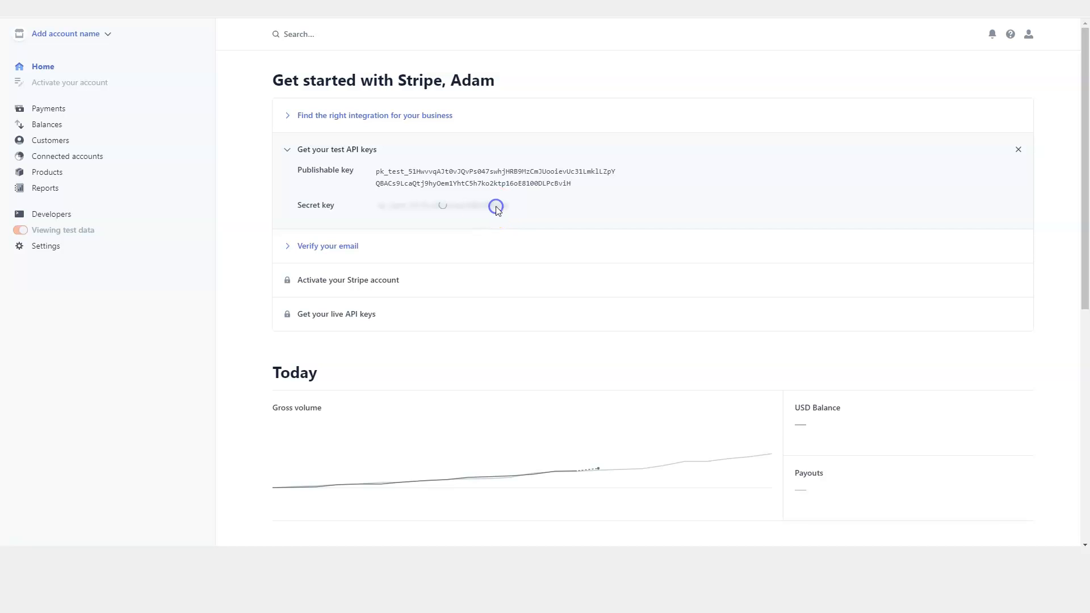
left_click(291, 151)
left_click(320, 182)
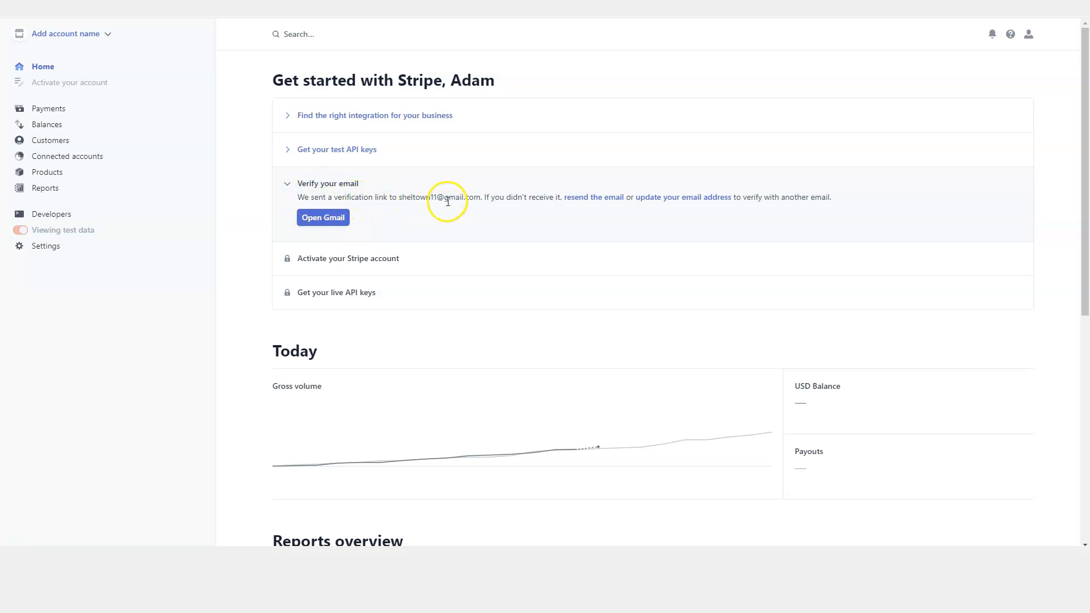
left_click(320, 218)
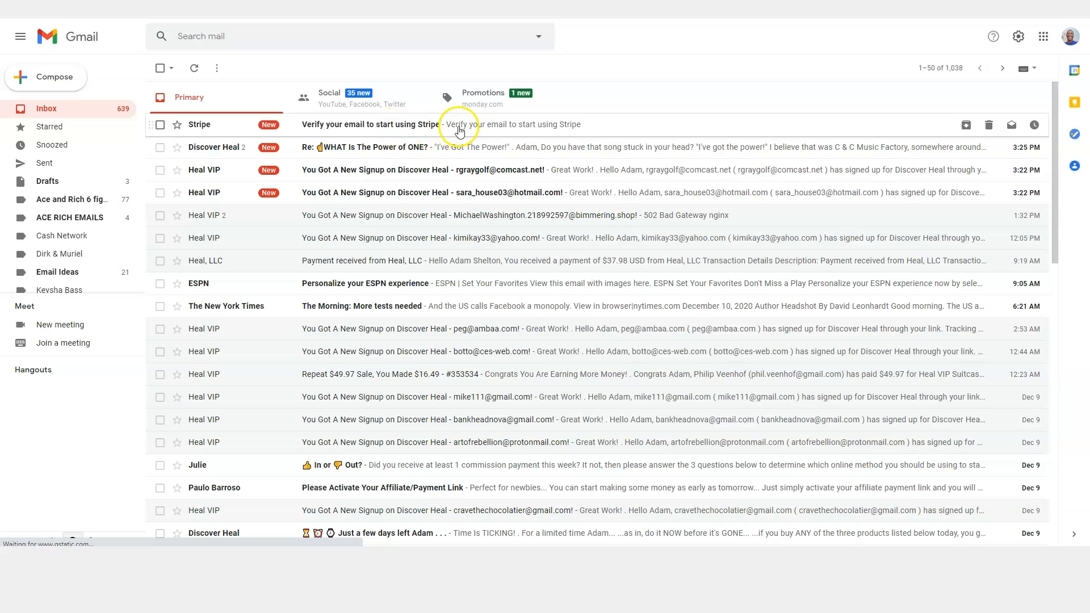
Open Stripe's 'Verify your email' message in Gmail and confirm the address.
left_click(454, 128)
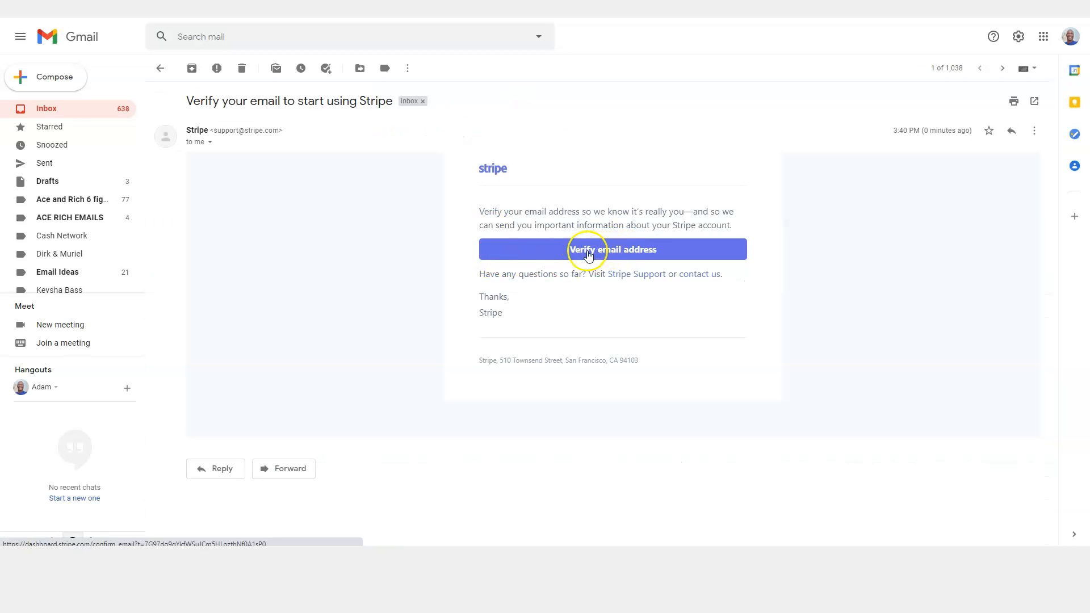
left_click(588, 254)
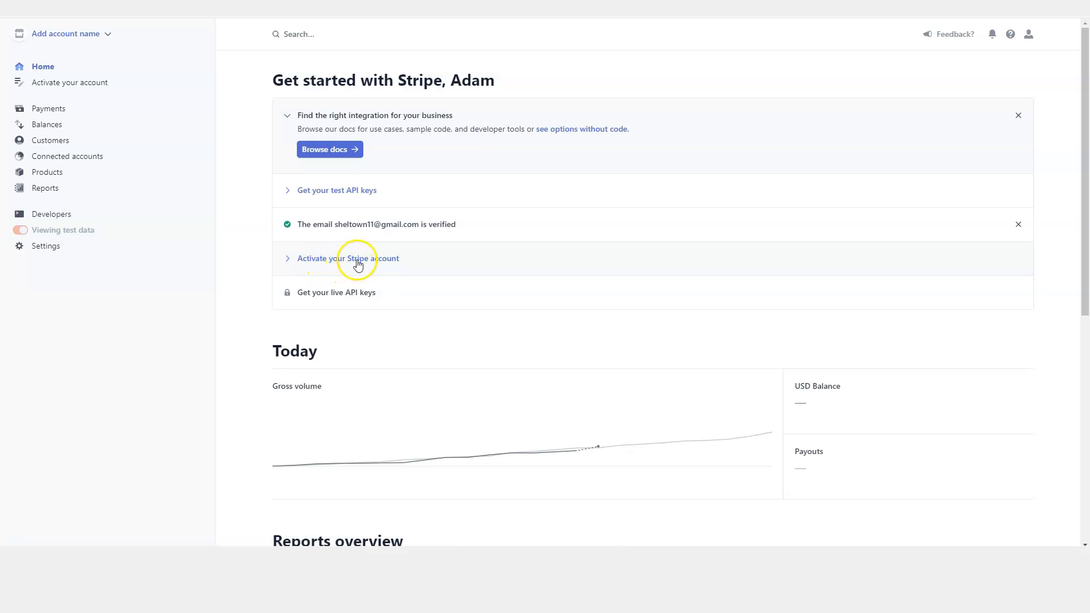
Start account activation and enter the business address from the '00 York' suggestion.
left_click(357, 261)
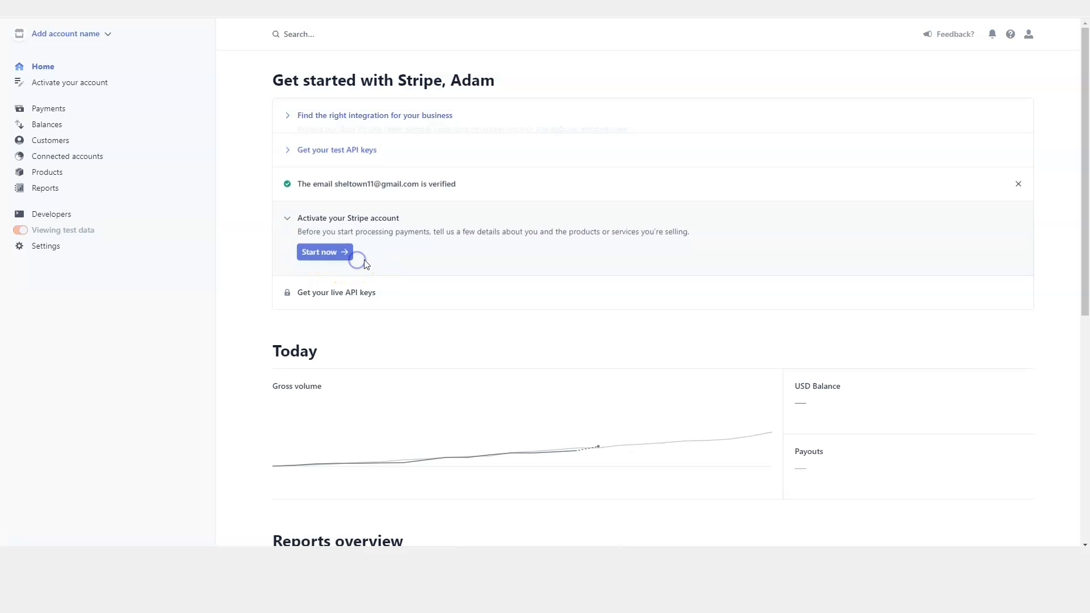
left_click(321, 252)
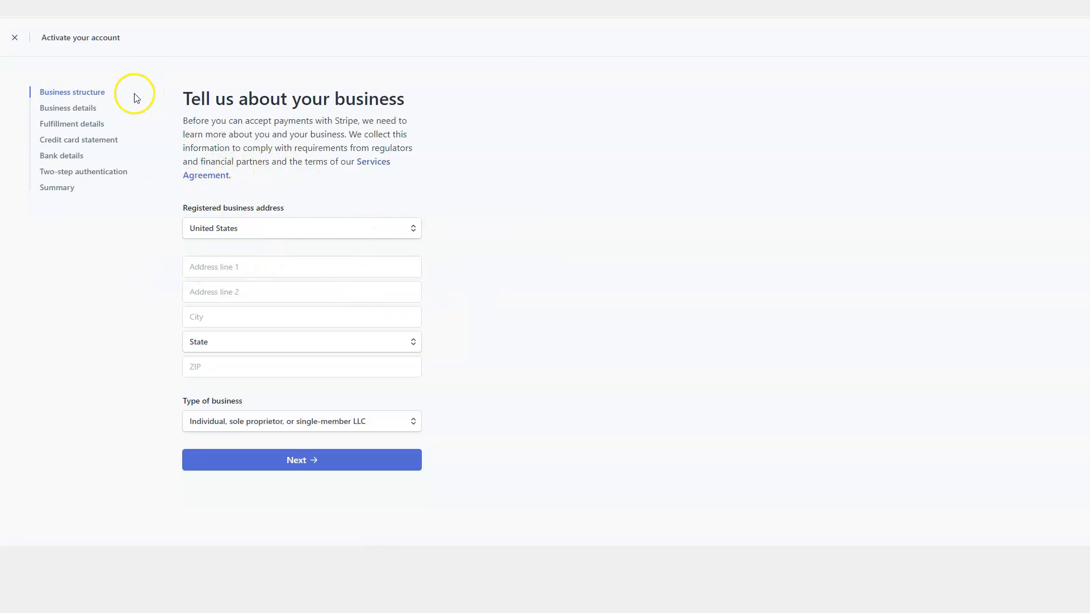
left_click(239, 273)
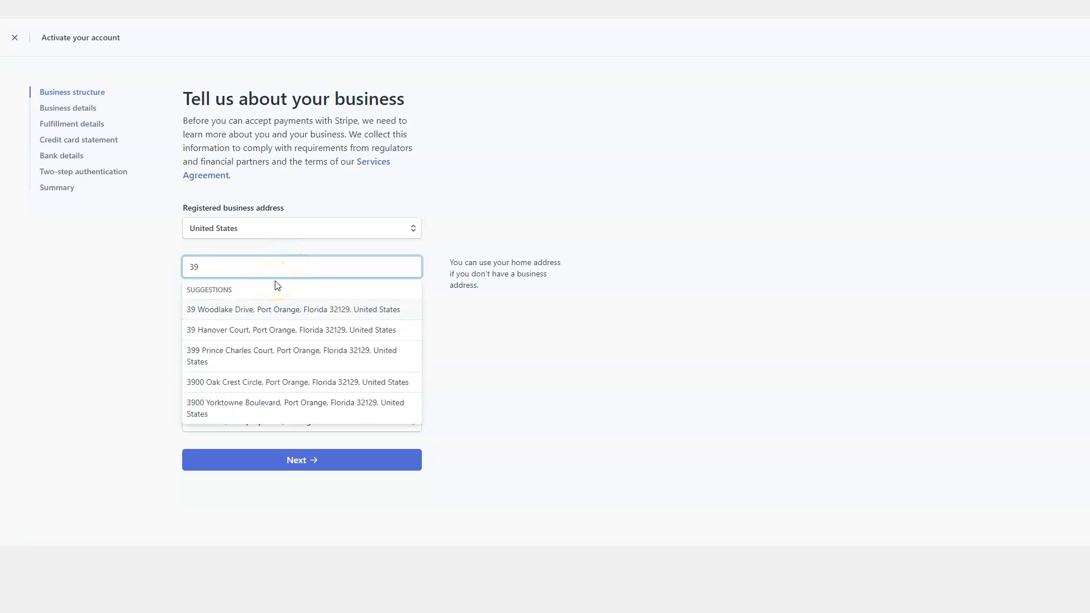
type("00 York")
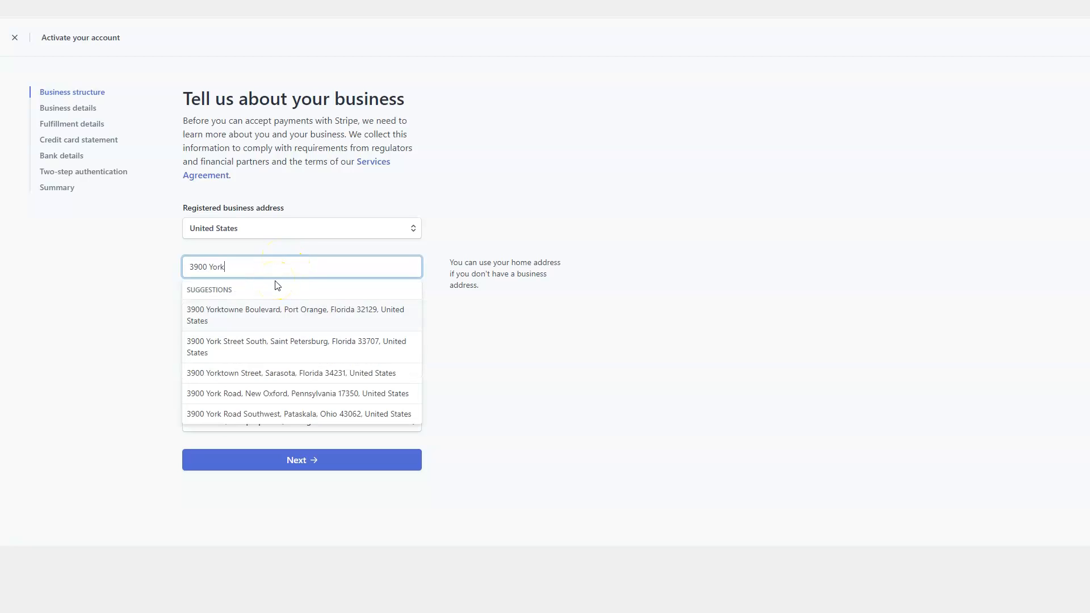
left_click(260, 317)
left_click(253, 460)
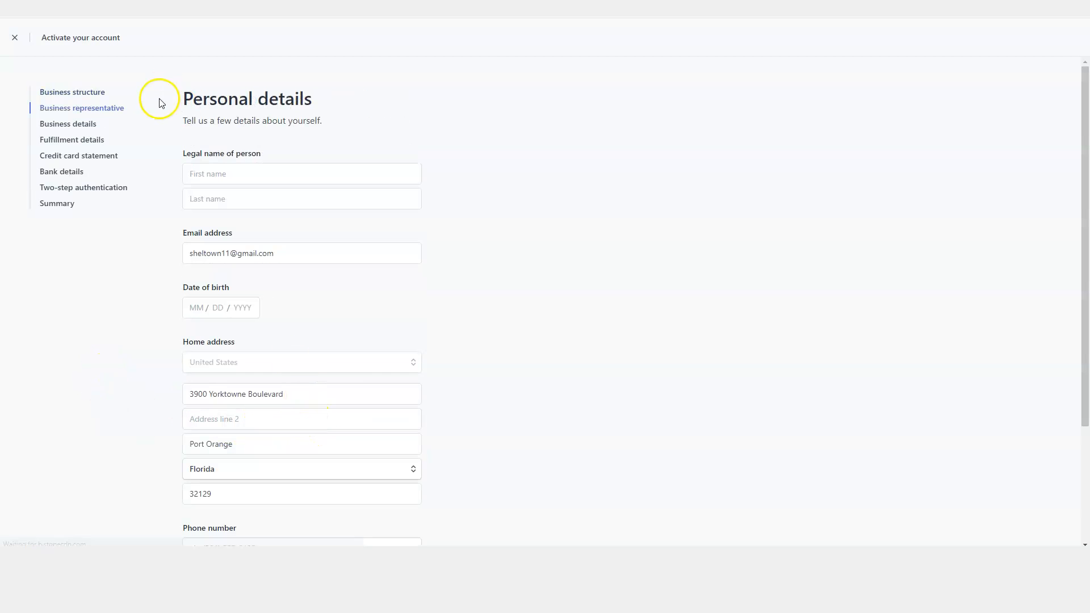
Keep 'Individual, sole proprietor' as the business type and continue to Personal details.
left_click(81, 89)
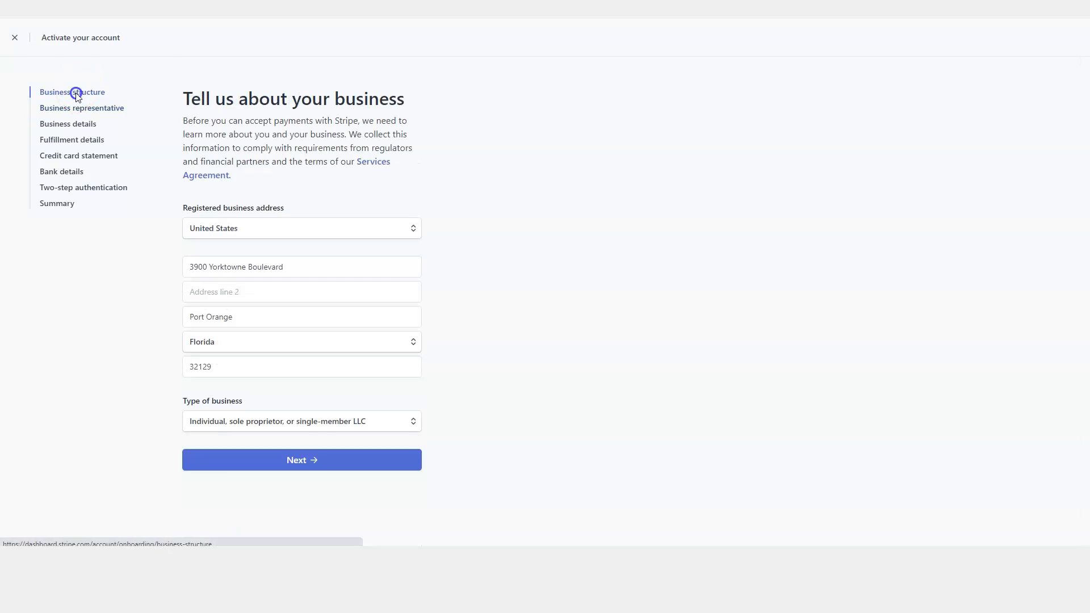
left_click(323, 425)
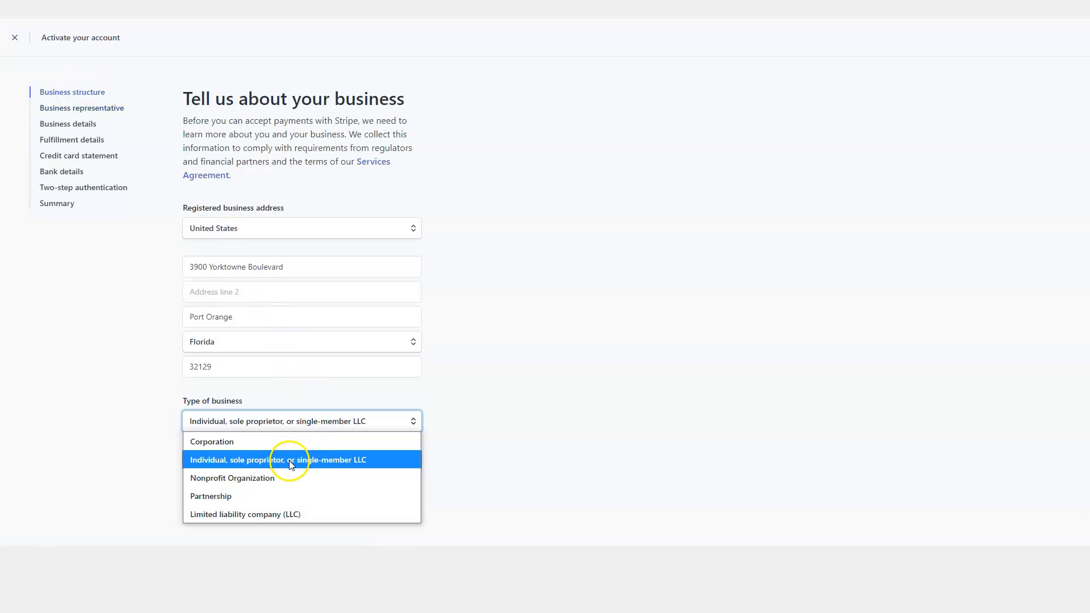
left_click(252, 464)
left_click(256, 463)
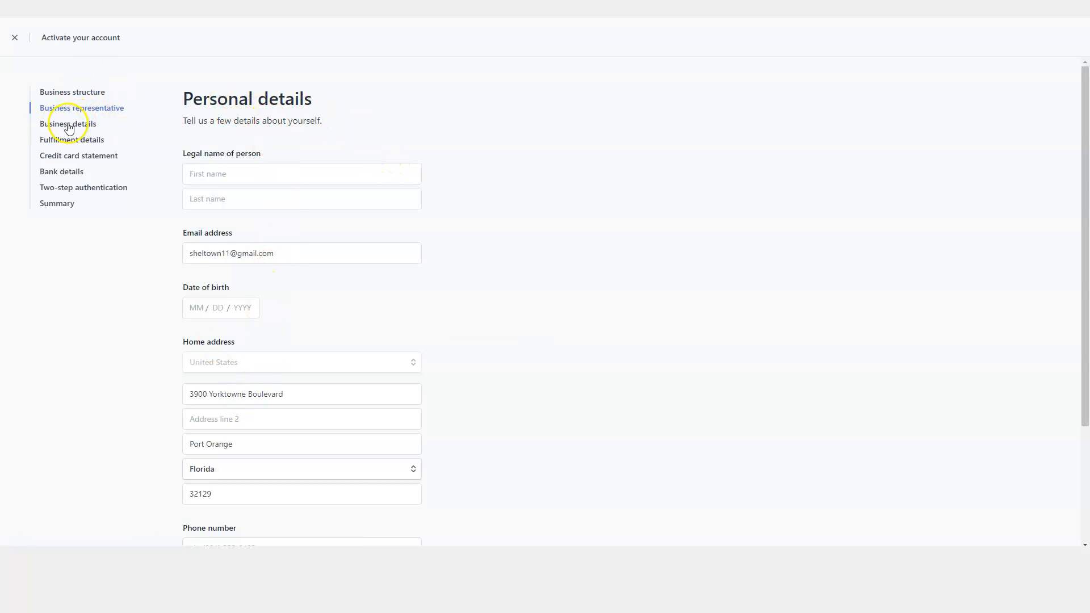
Leave the Business details industry unselected and move on to the Fulfillment details step.
scroll(323, 206, "down", 3)
scroll(307, 175, "up", 3)
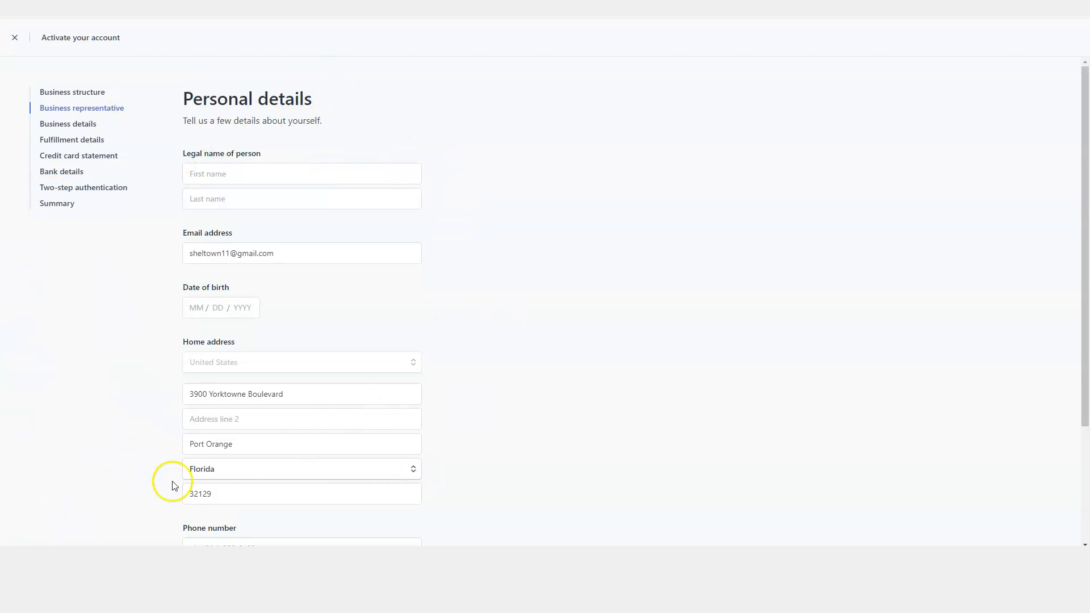
scroll(343, 170, "down", 3)
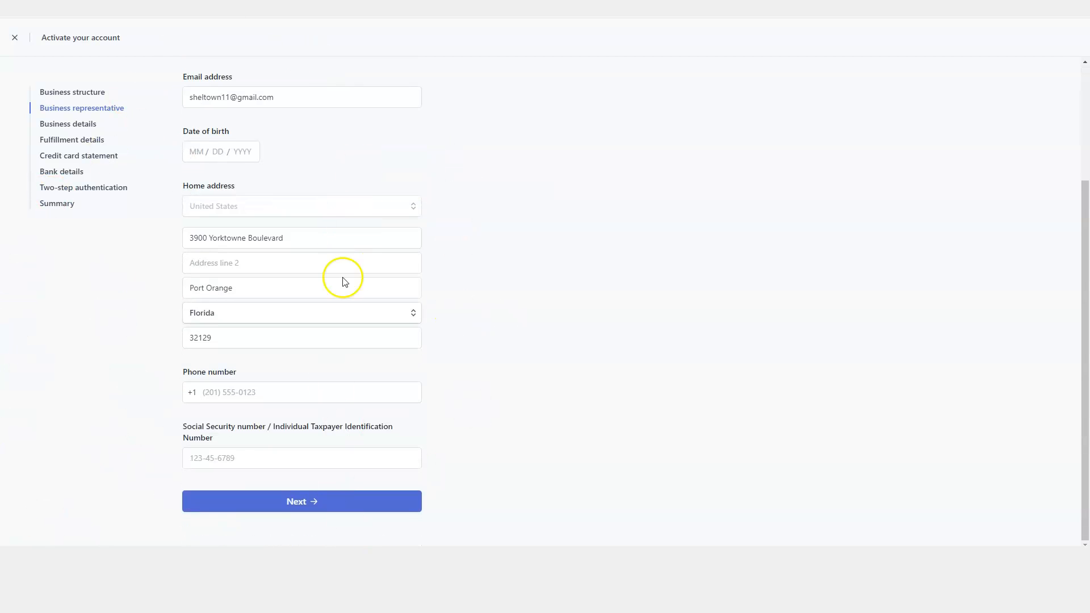
scroll(285, 397, "up", 3)
left_click(80, 126)
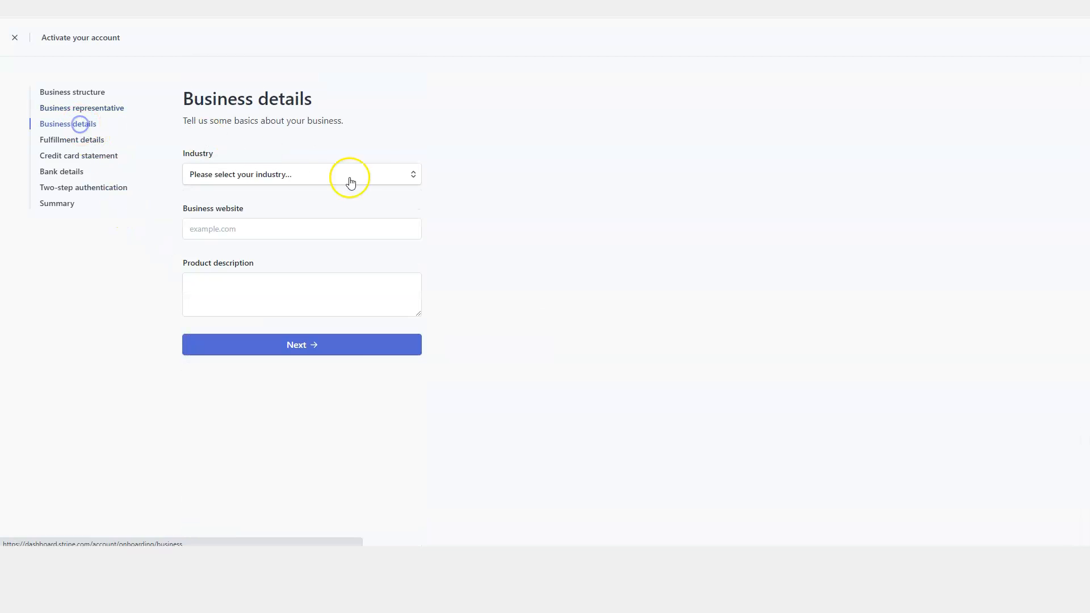
left_click(360, 174)
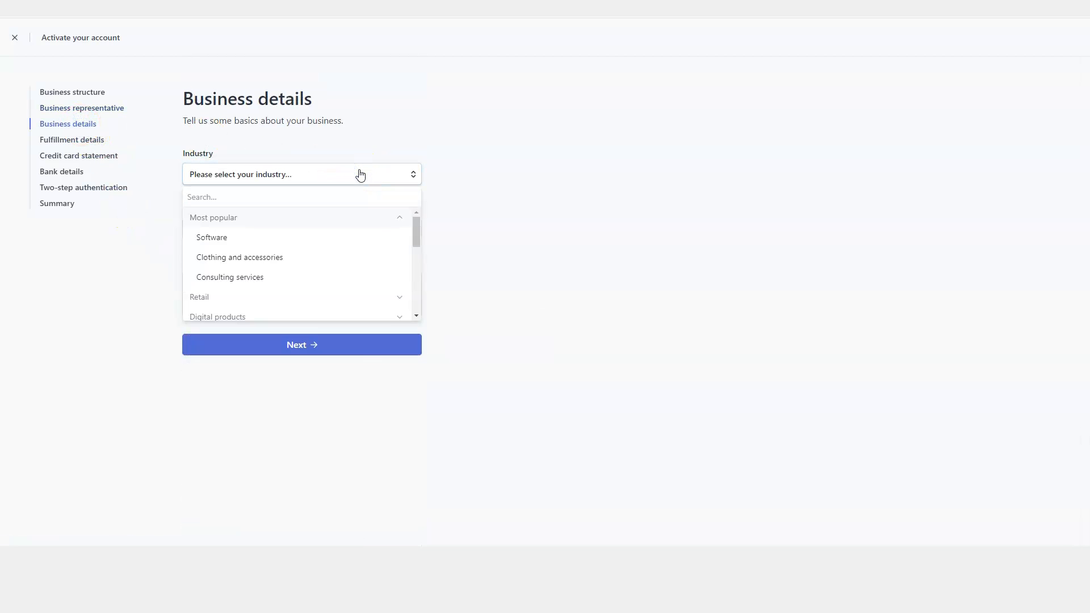
scroll(361, 258, "down", 5)
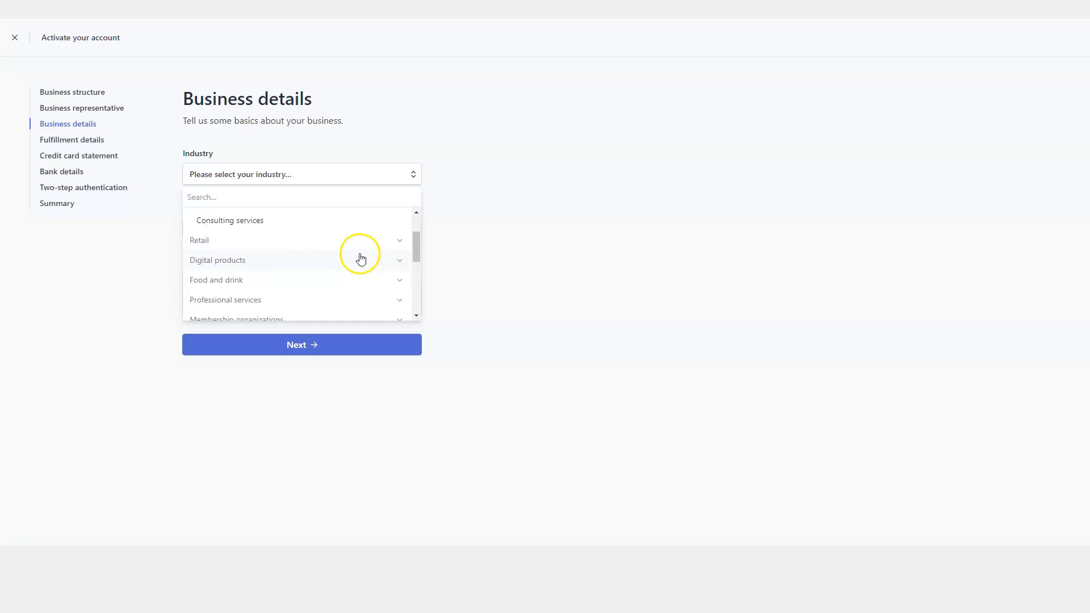
left_click(600, 233)
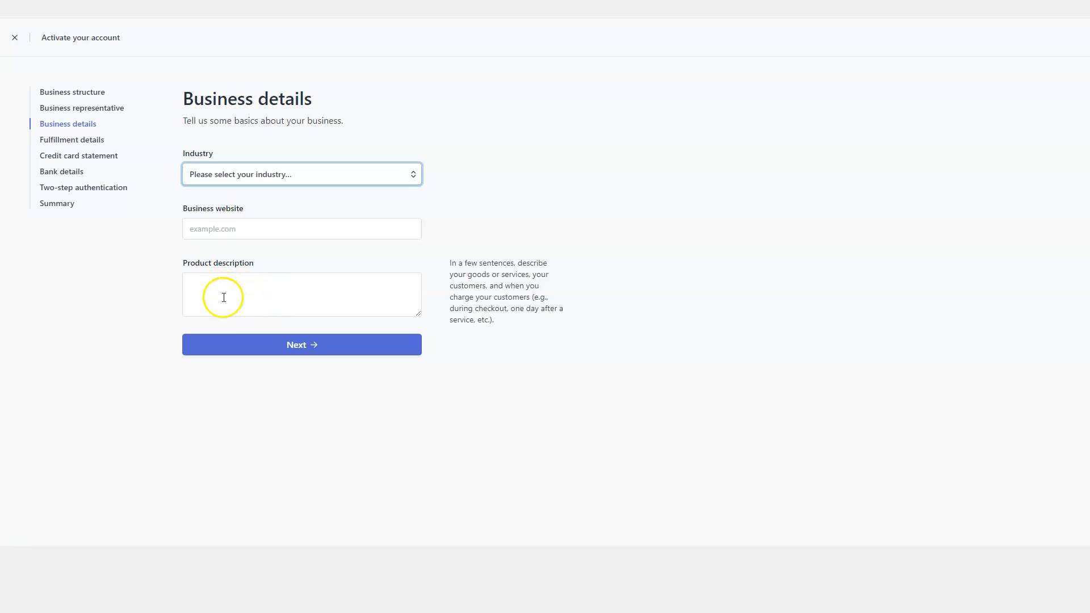
left_click(82, 141)
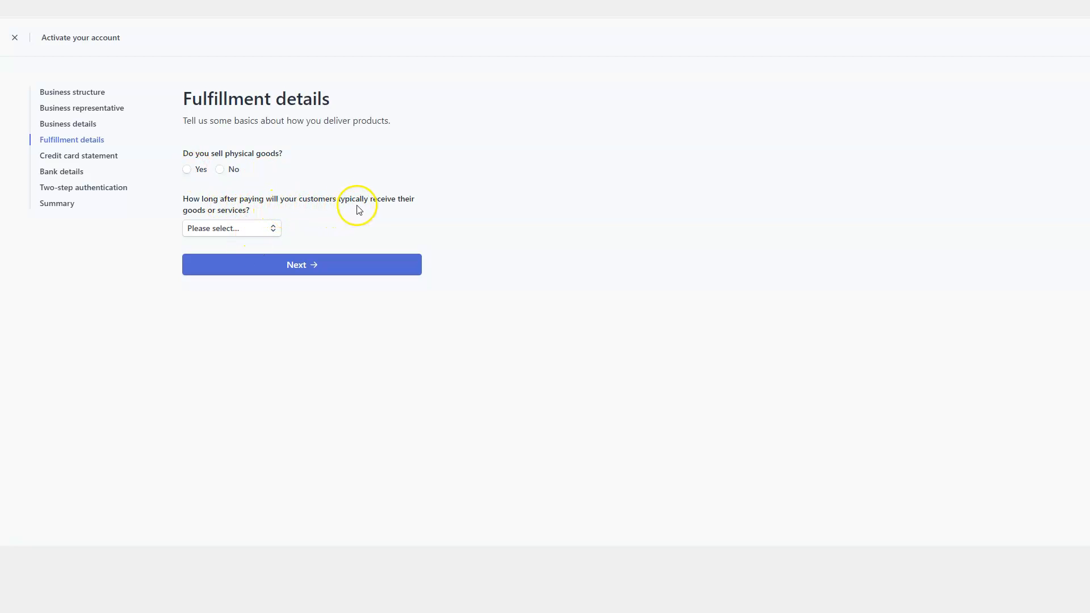
Leave the delivery-time question unanswered and go to the Credit card statement step.
left_click(242, 230)
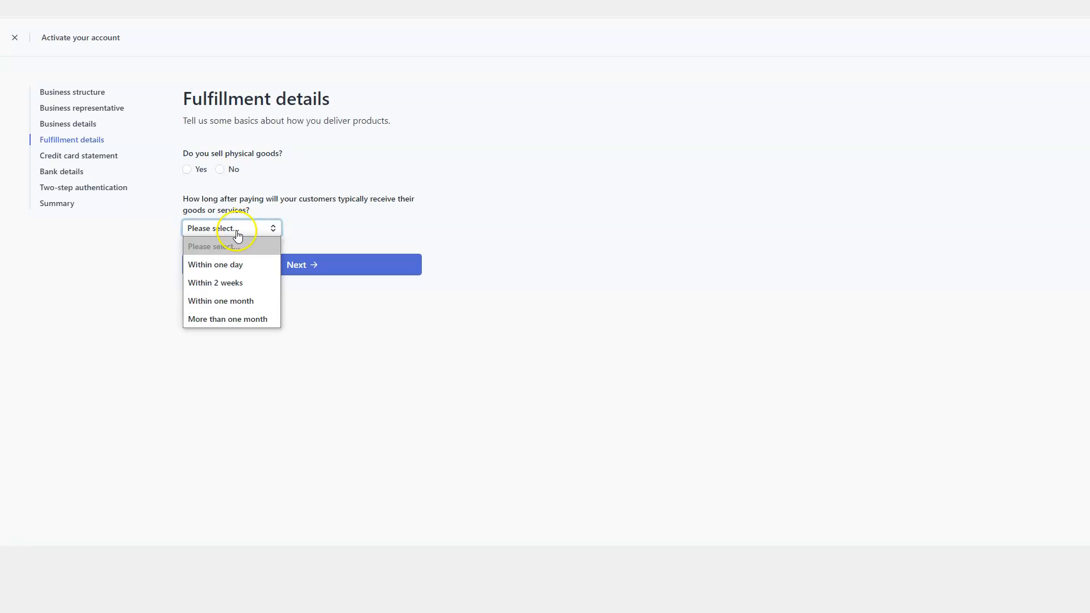
left_click(114, 278)
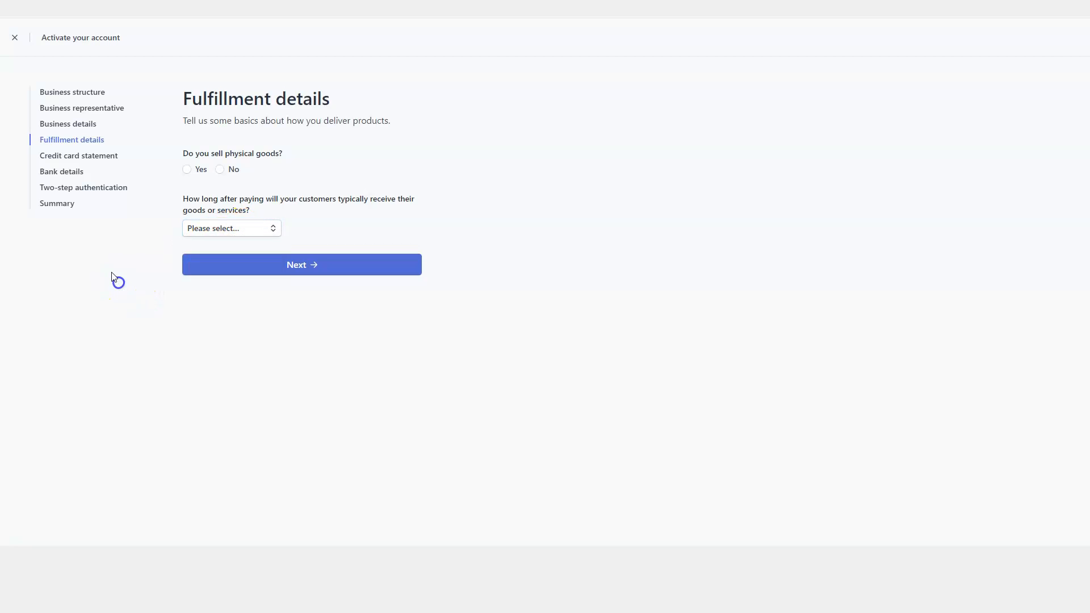
left_click(86, 156)
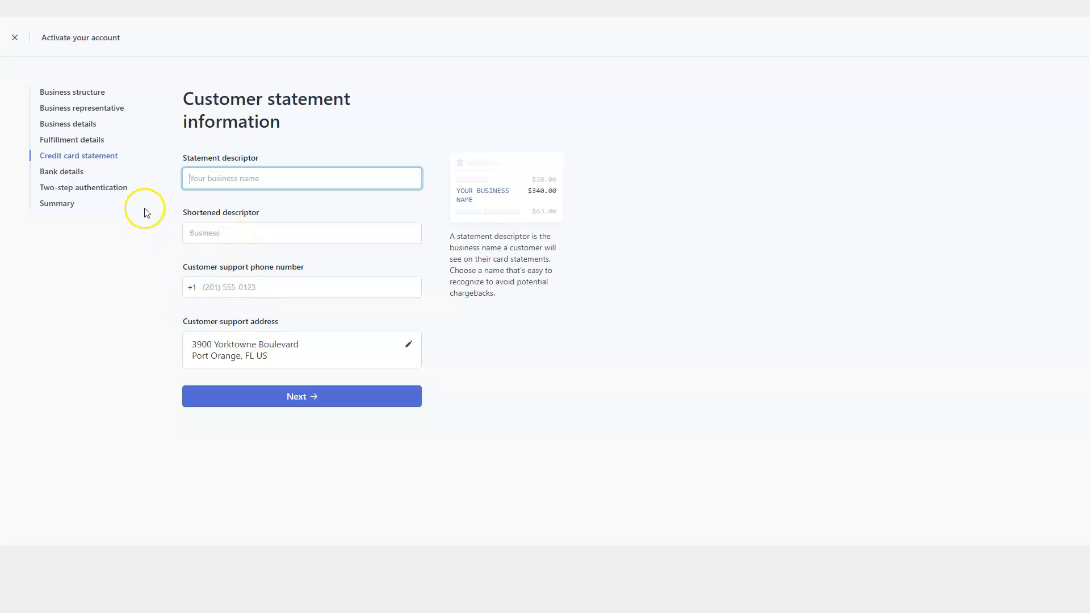
Go to the Bank details step for payout routing and account numbers.
left_click(60, 172)
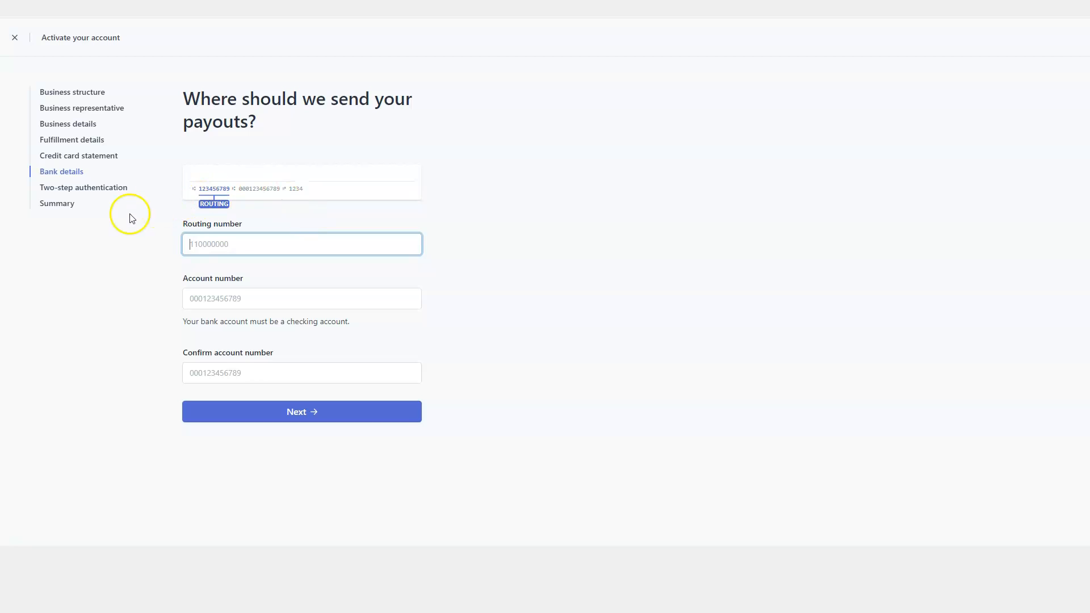
Go to the Two-step authentication step with SMS, authenticator app and skip options.
left_click(105, 192)
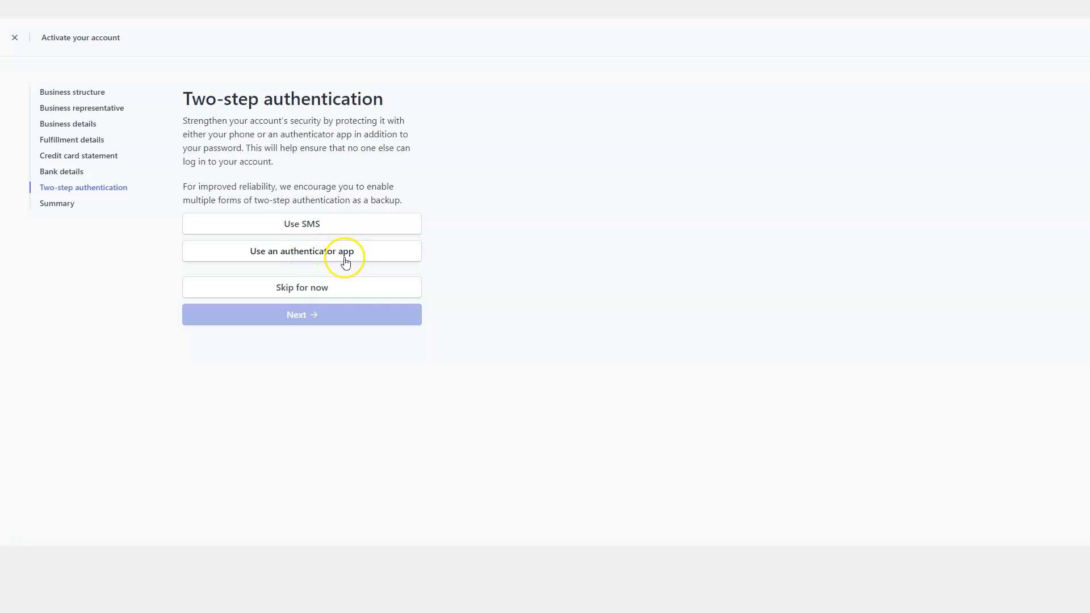
Review the Verification summary flagging missing business, representative, bank and two-step details.
left_click(60, 203)
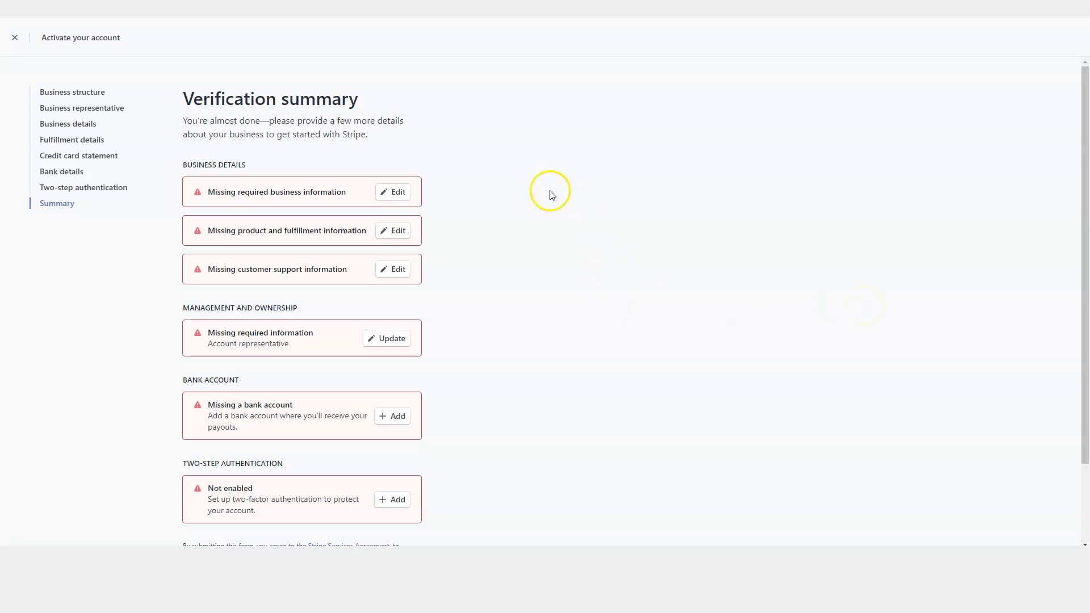
scroll(462, 175, "down", 2)
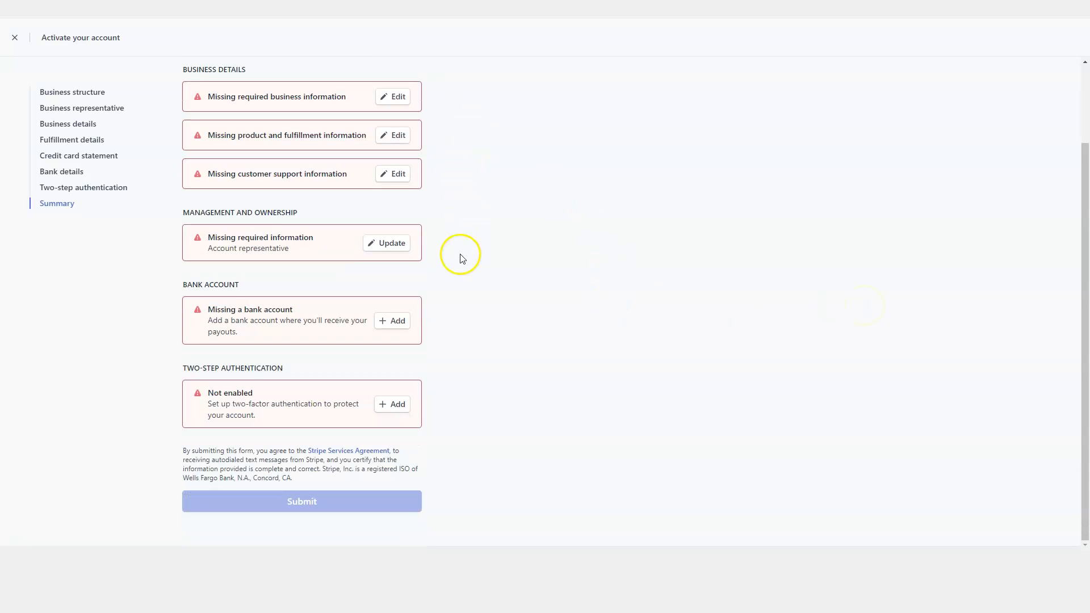
scroll(476, 302, "up", 2)
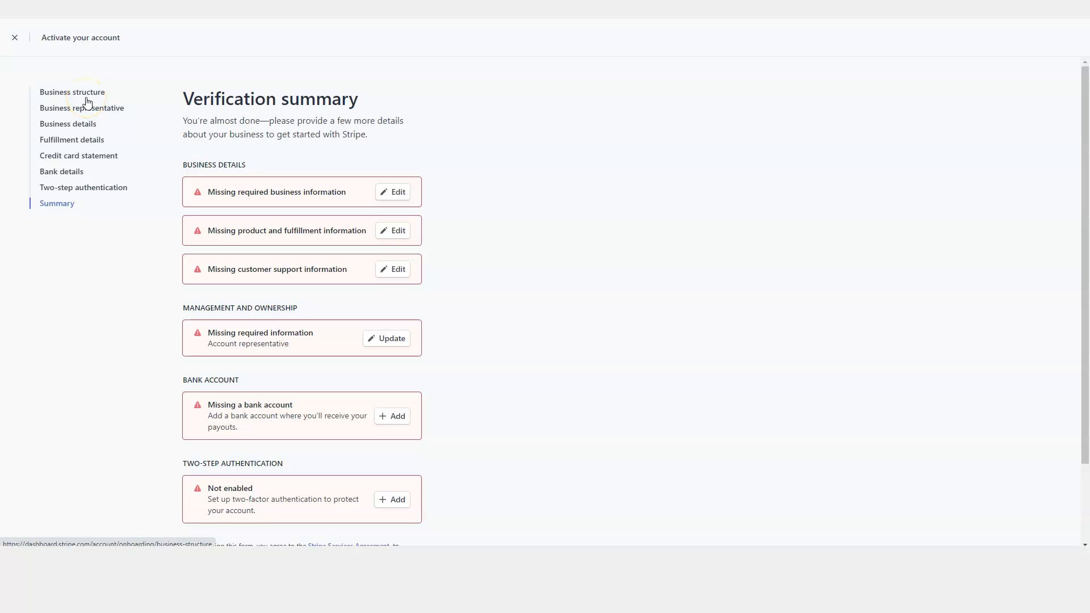
Close the activation form and expand 'Find the right integration for your business' on Home.
left_click(15, 40)
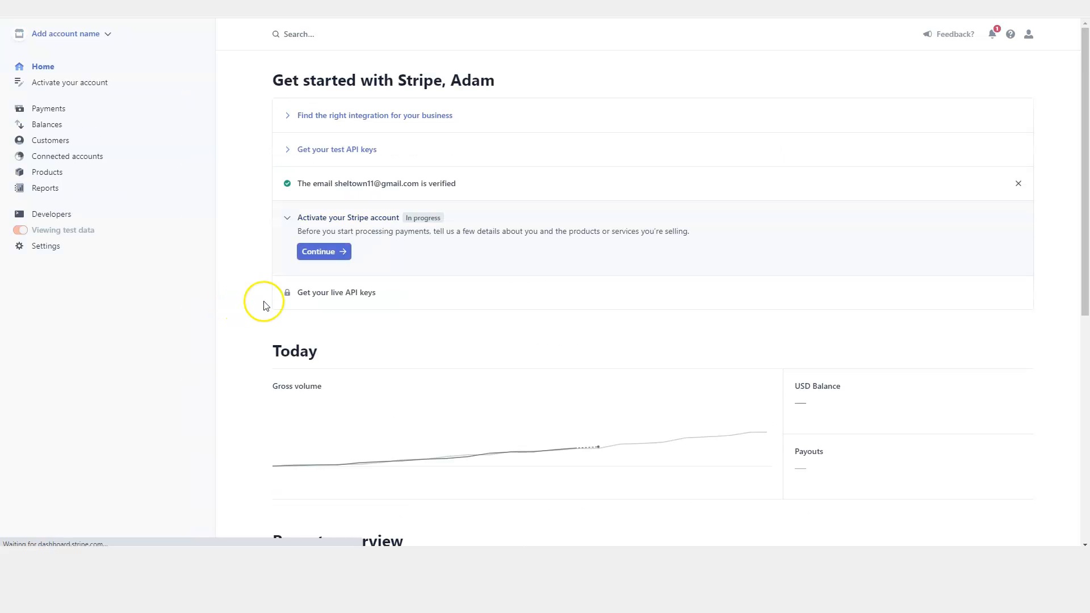
scroll(482, 287, "down", 6)
scroll(480, 278, "up", 5)
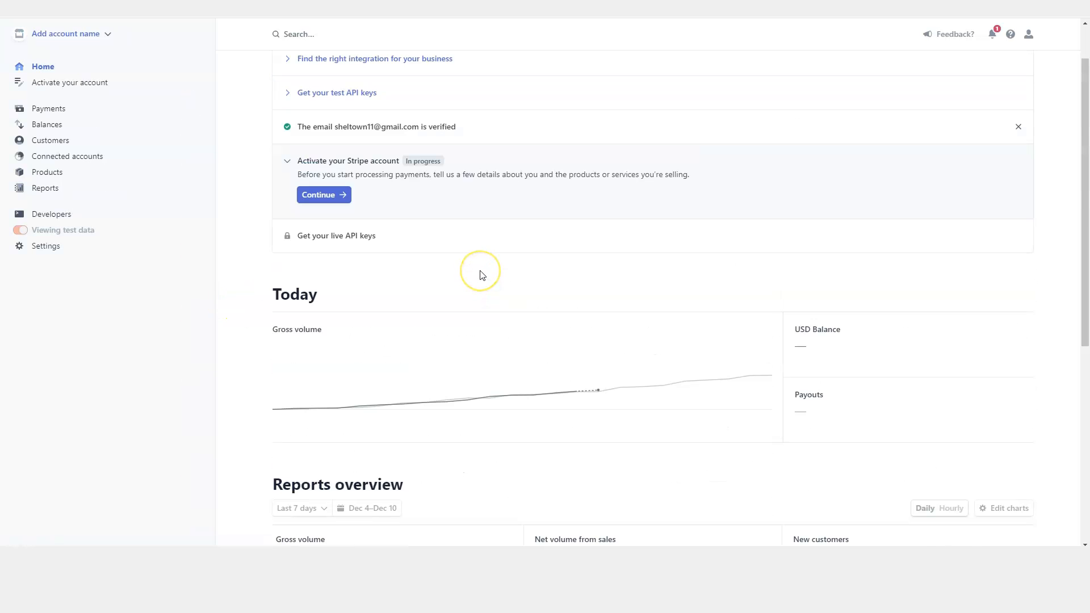
scroll(482, 276, "up", 1)
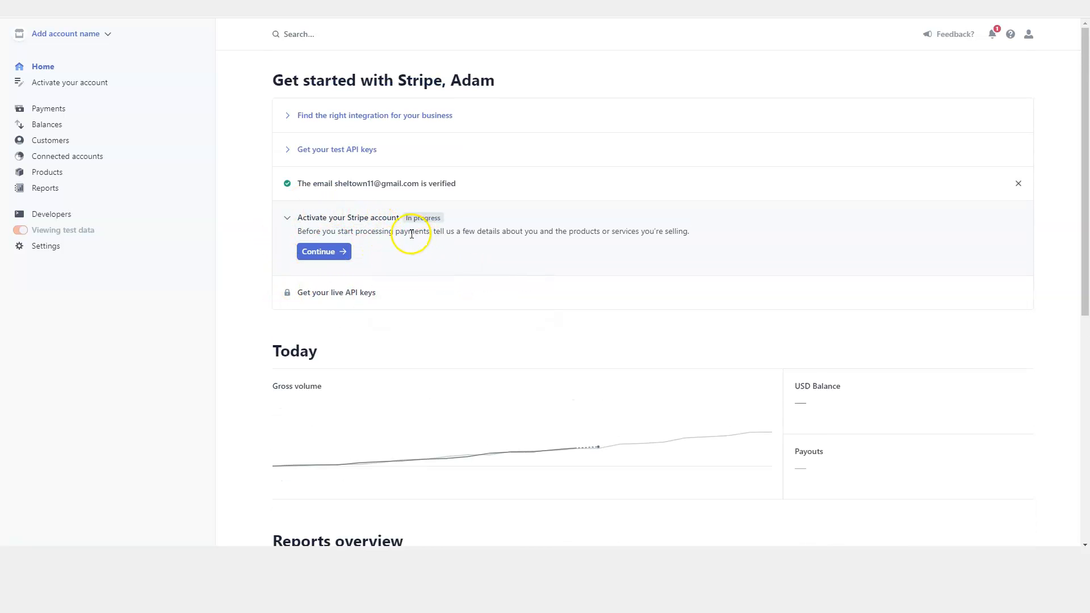
left_click(339, 117)
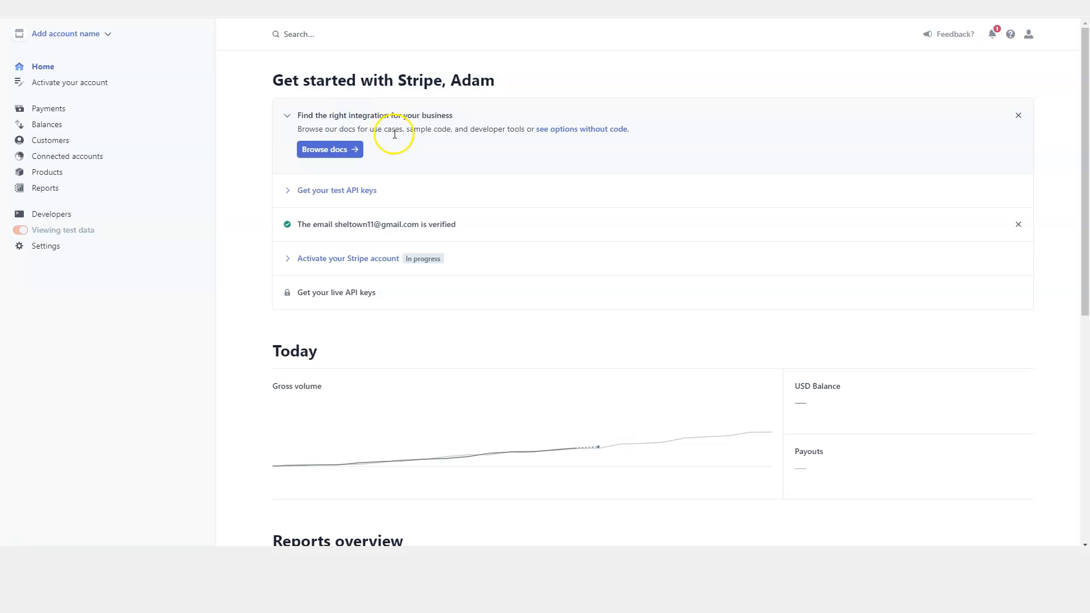
left_click(346, 149)
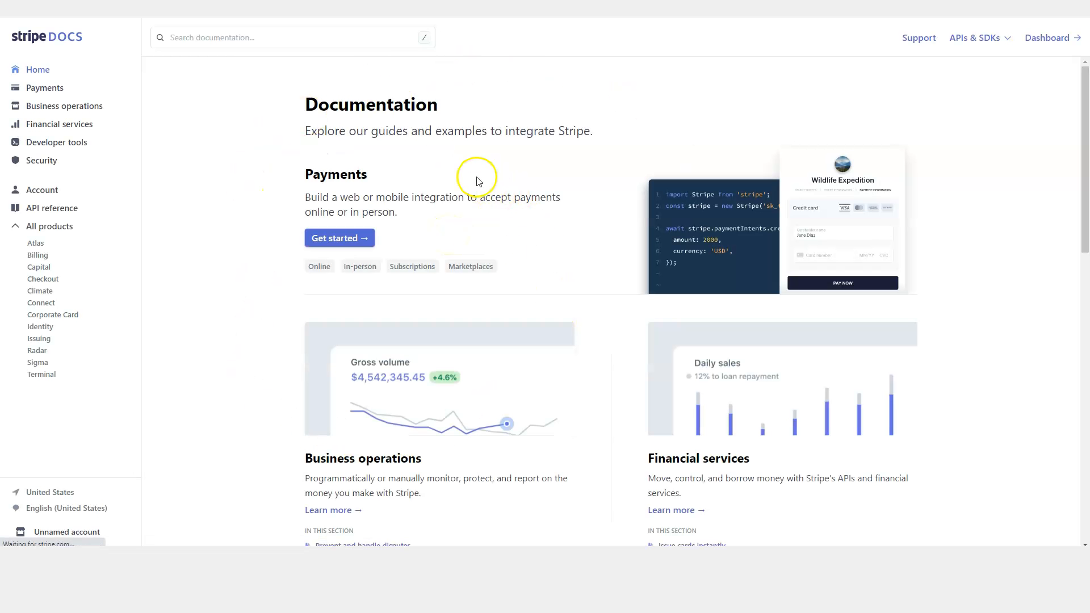
scroll(471, 193, "down", 8)
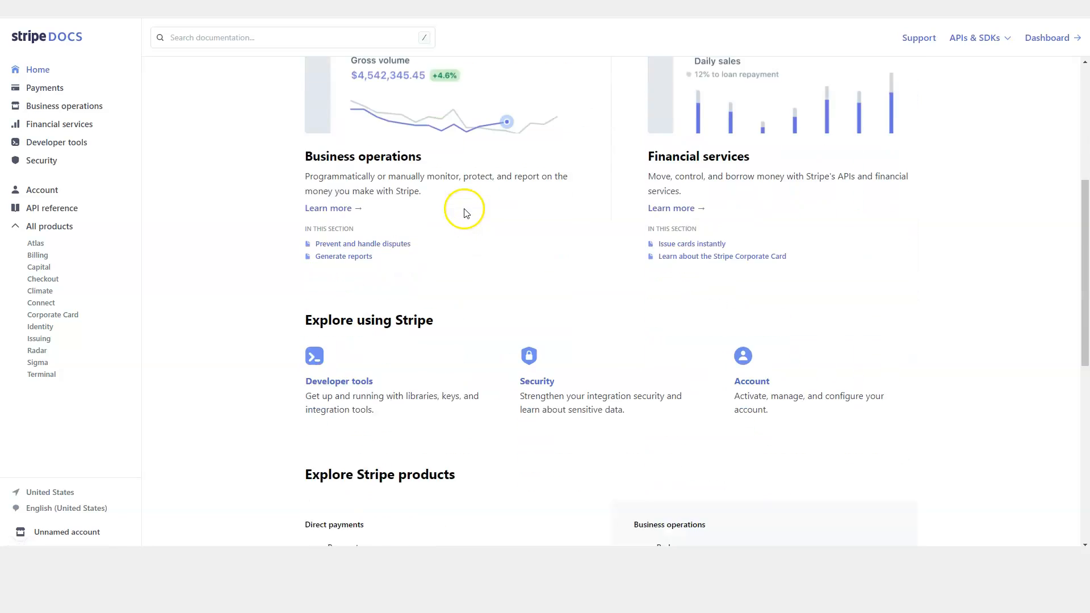
scroll(469, 210, "down", 4)
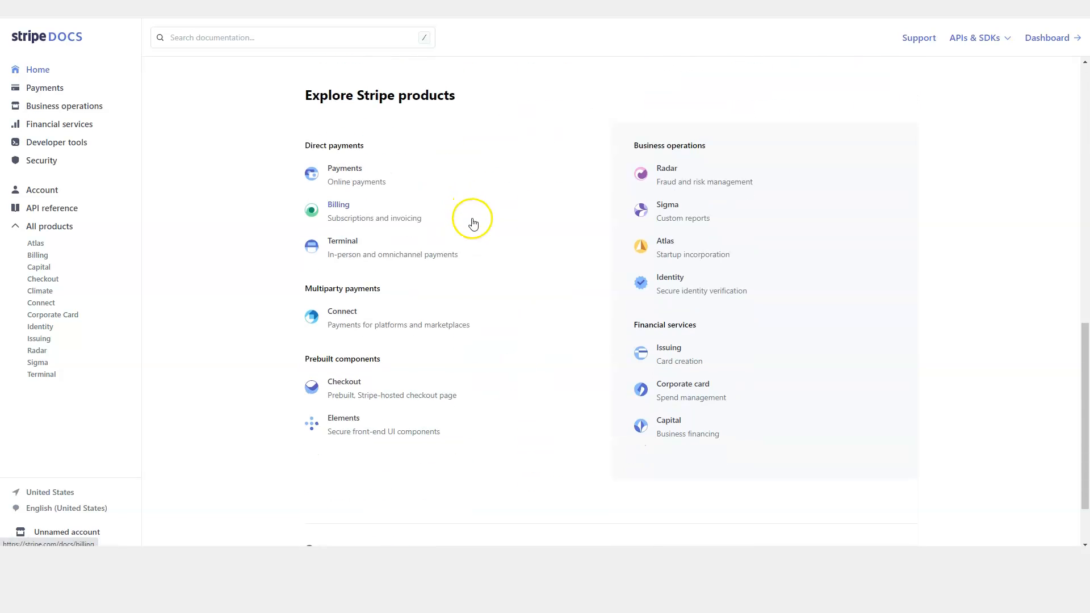
scroll(469, 245, "up", 8)
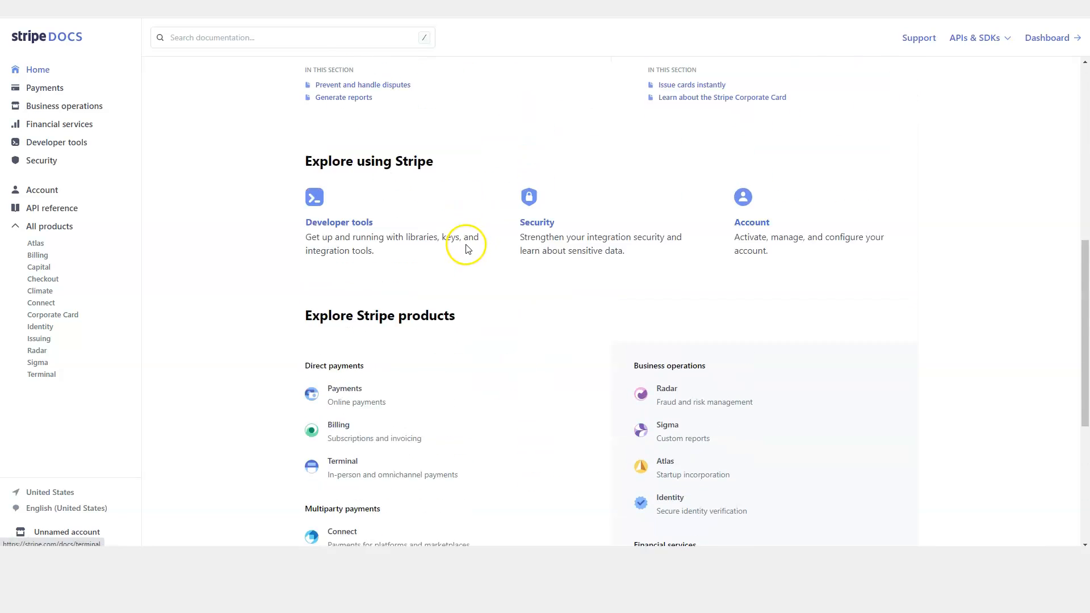
scroll(464, 266, "up", 4)
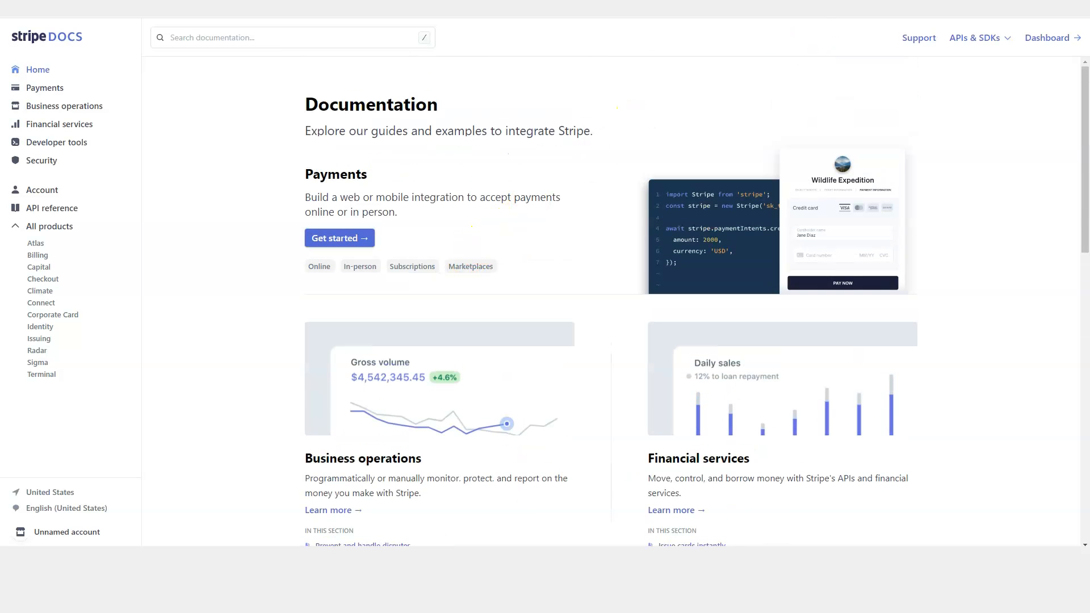
key("ctrl+w")
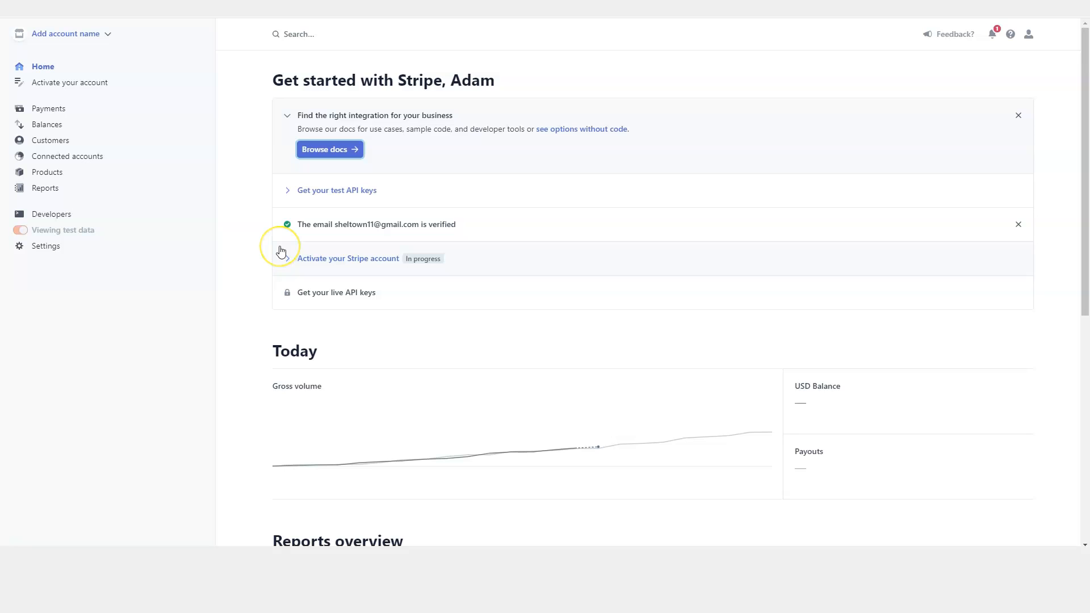
scroll(281, 251, "down", 4)
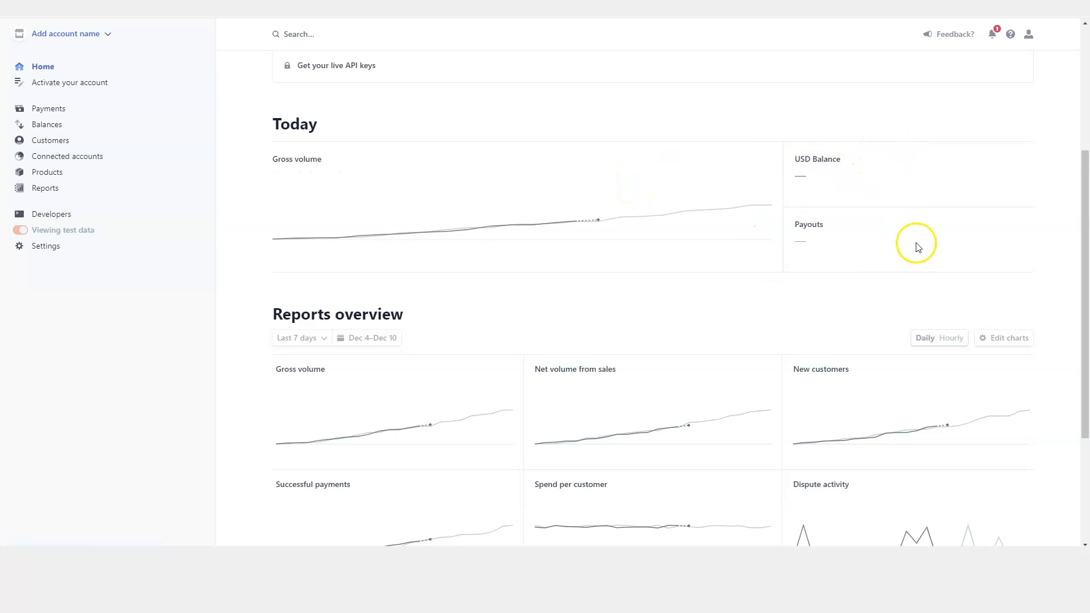
scroll(908, 300, "down", 2)
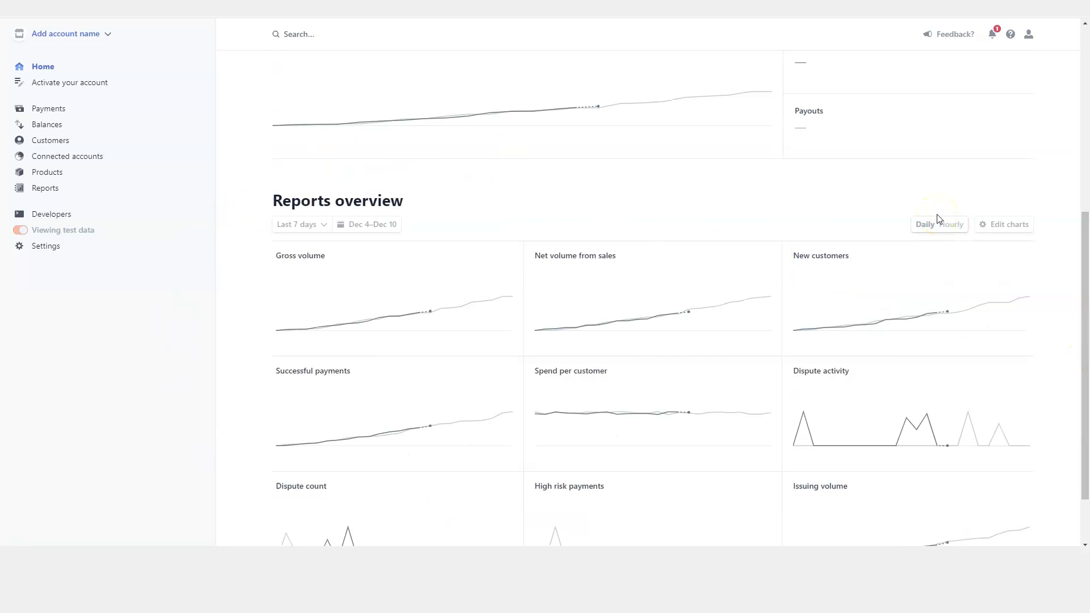
scroll(142, 369, "down", 1)
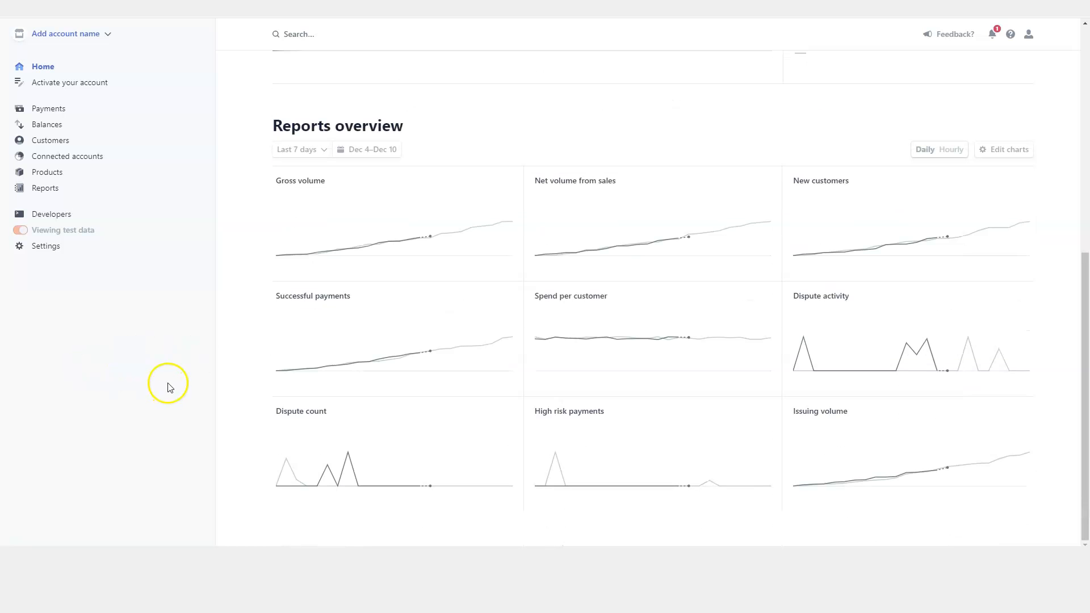
mouse_move(337, 448)
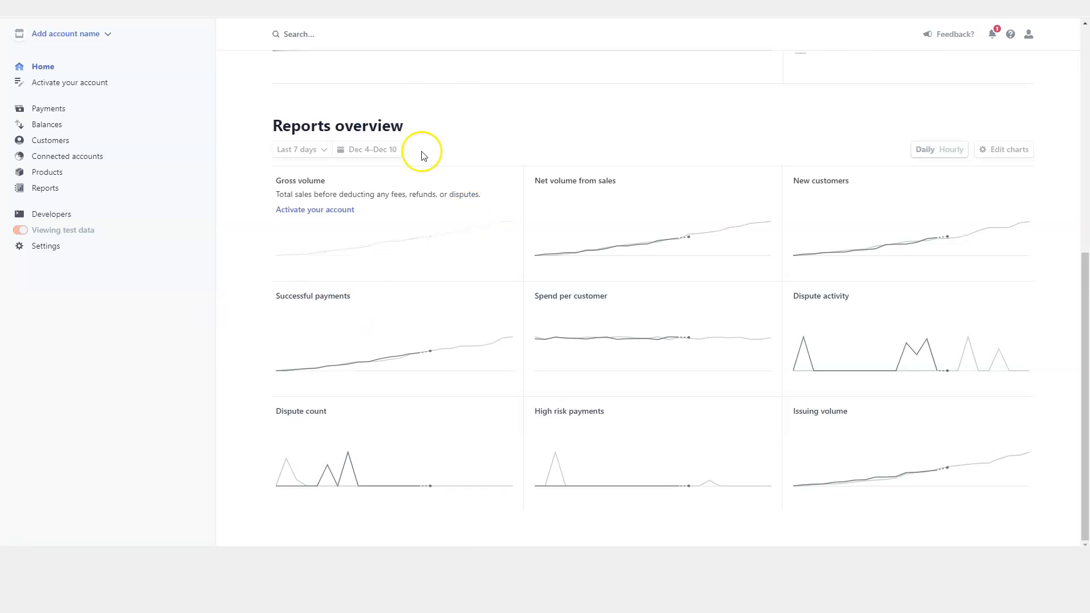
left_click_drag(267, 123, 407, 114)
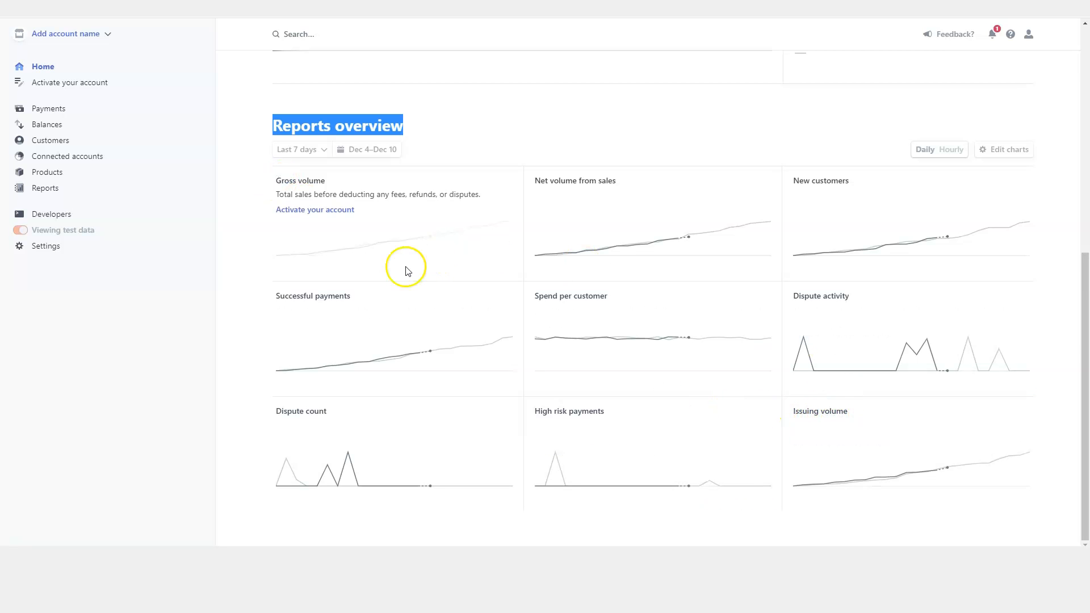
scroll(340, 267, "up", 7)
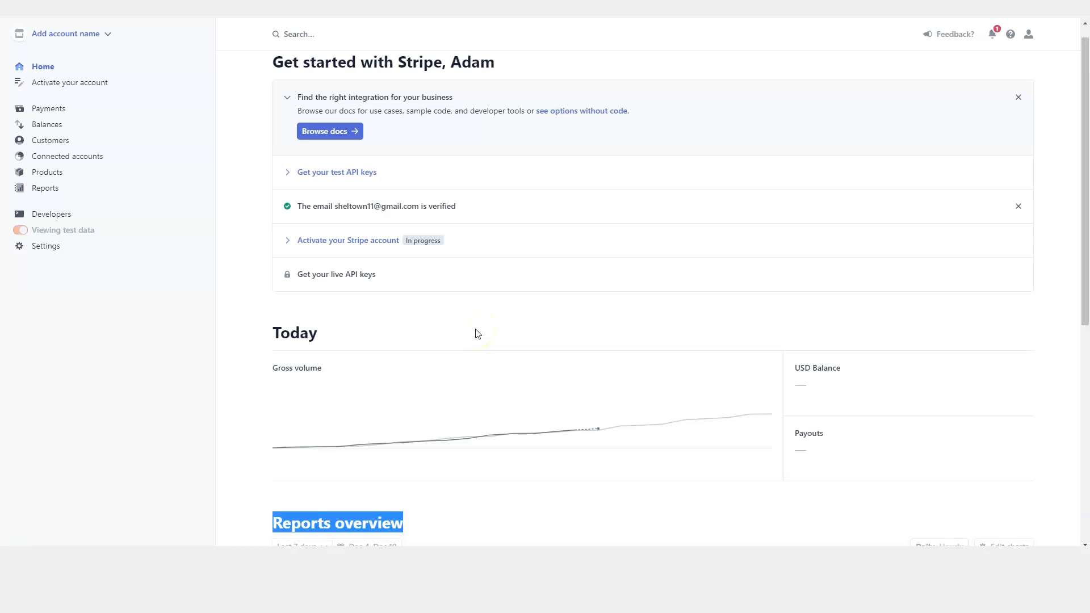
scroll(465, 337, "up", 1)
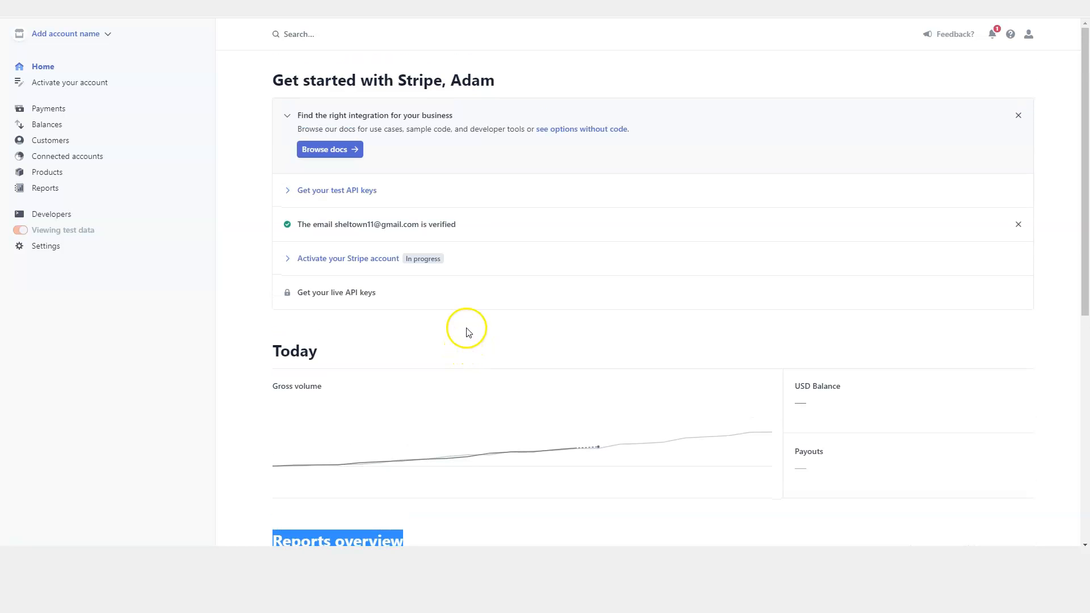
Browse Payments and Balances, select the 'On the way to your bank' label, then go to Customers.
mouse_move(472, 392)
left_click(62, 108)
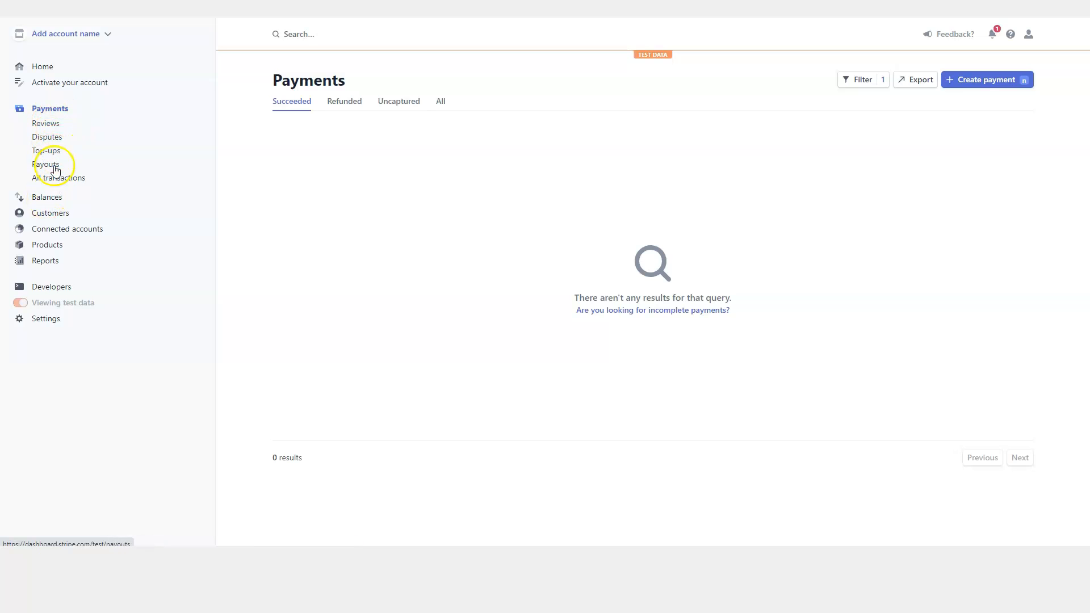
left_click(48, 198)
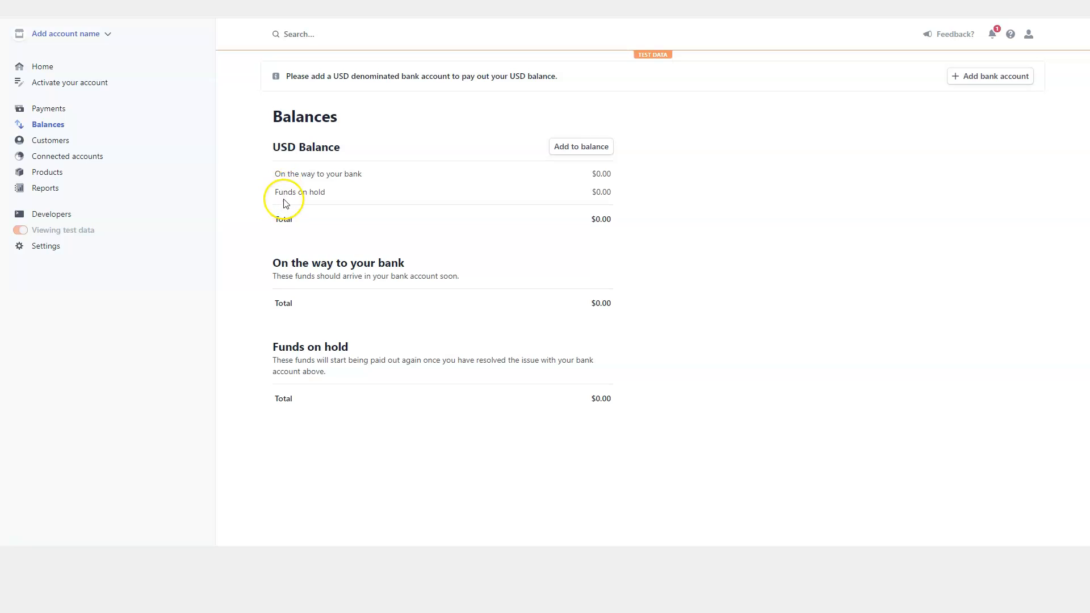
triple_click(276, 173)
left_click(269, 175)
triple_click(276, 174)
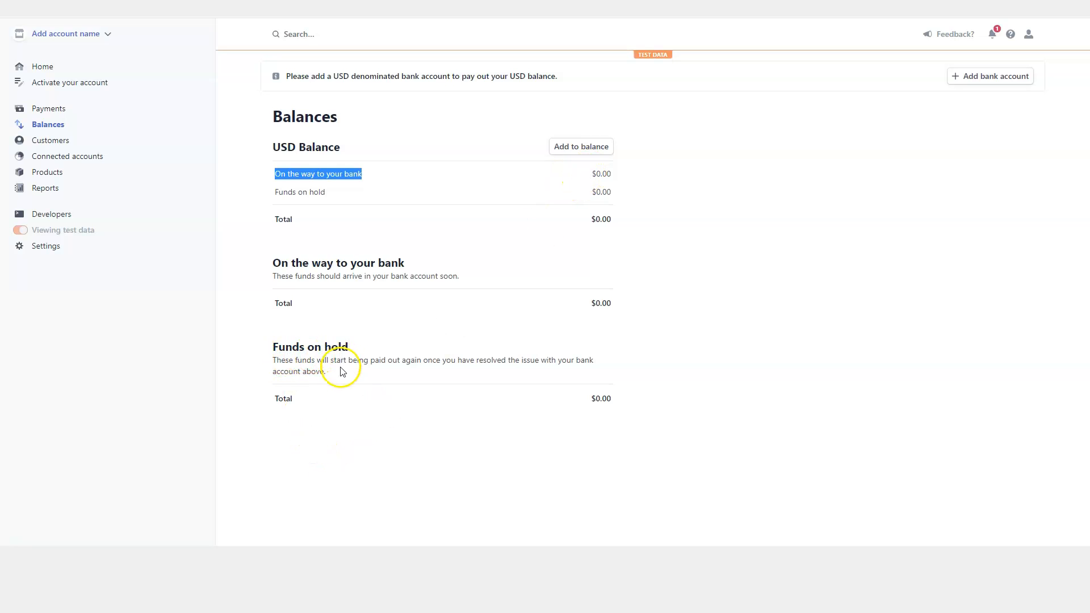
left_click(45, 139)
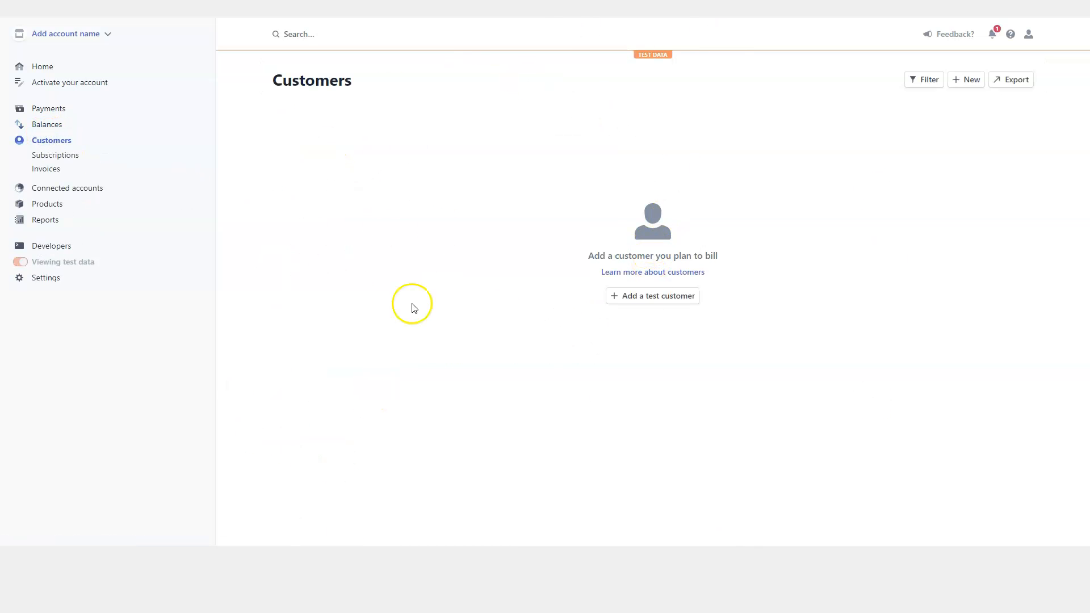
Create a test customer with a name and an autofilled e-mail trimmed of extra digits.
left_click(650, 300)
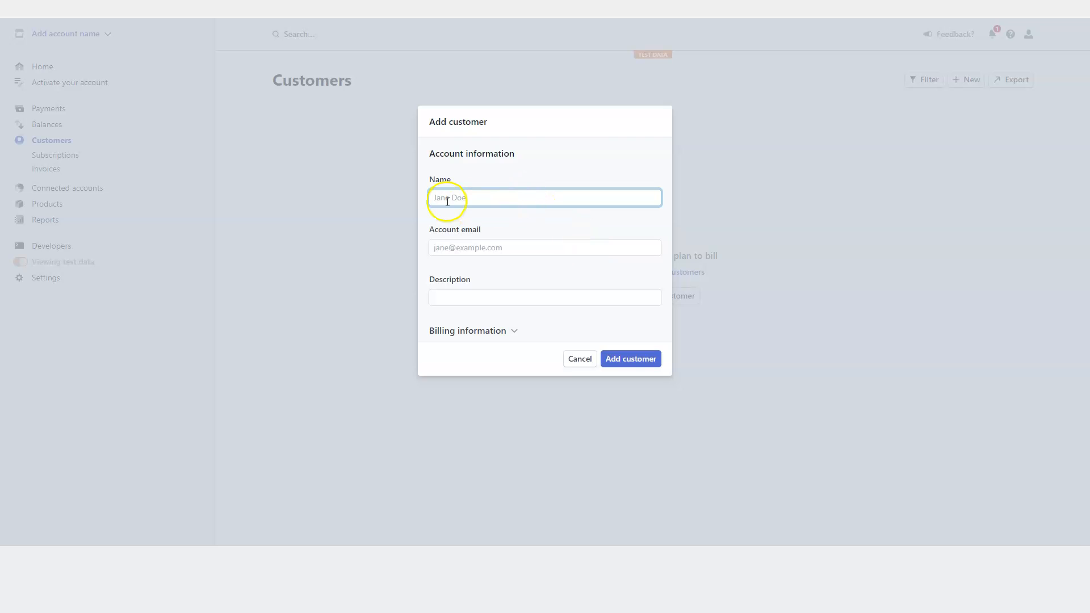
left_click(445, 198)
type("J")
left_click(464, 247)
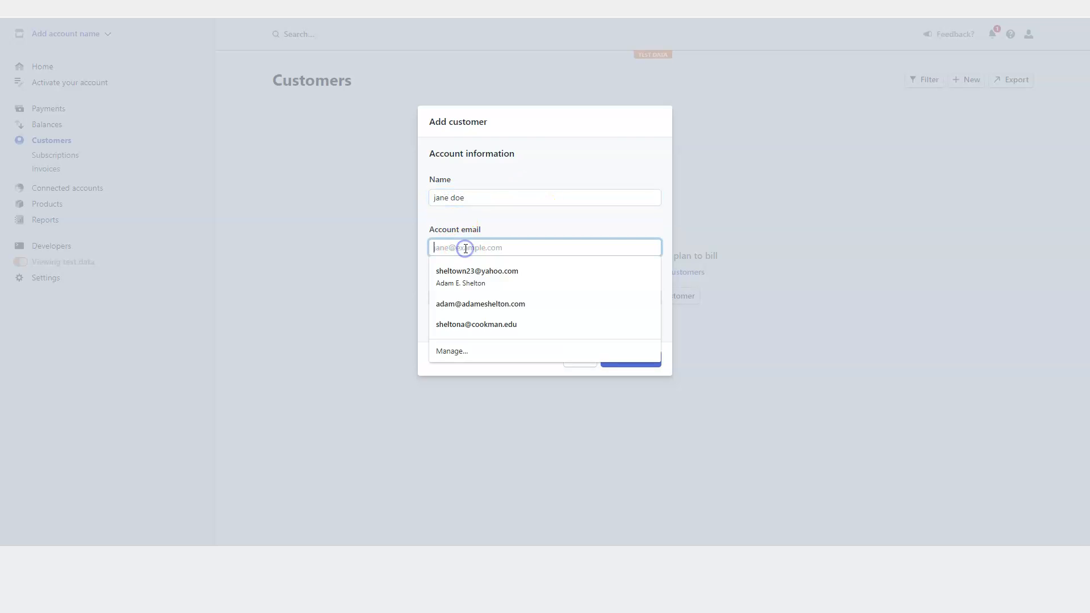
left_click(463, 277)
left_click(472, 247)
key("BackSpace")
key("BackSpace")
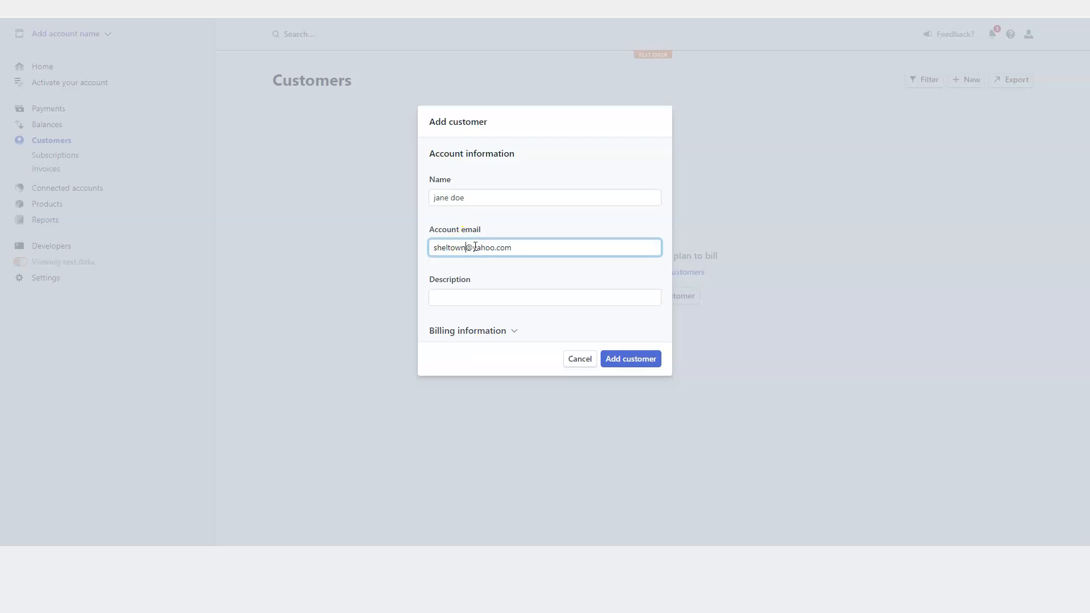
left_click(629, 358)
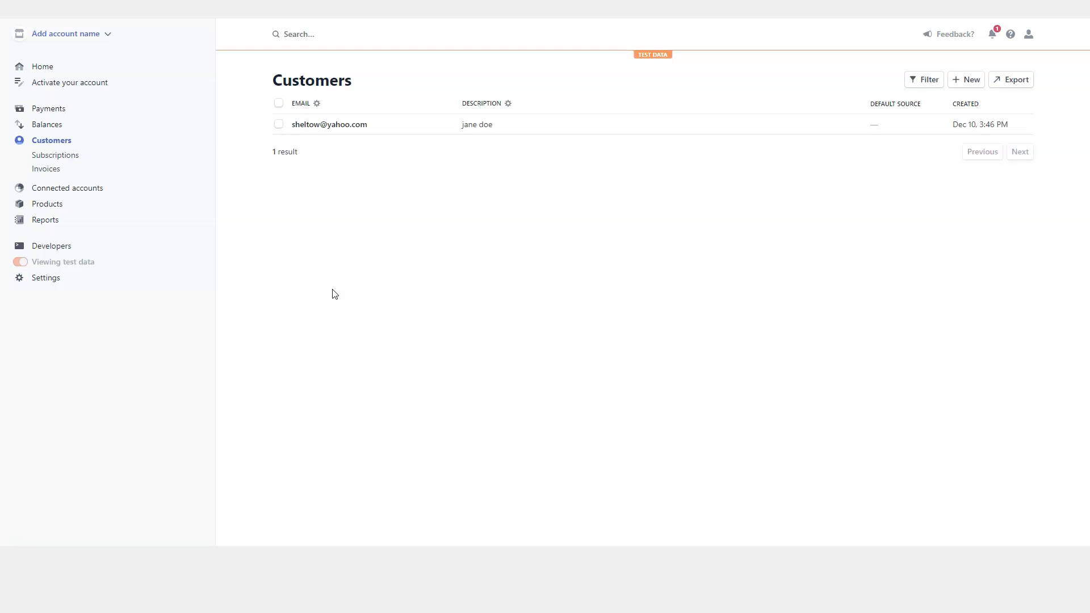
Visit Connected accounts and Products, ending on the Reports Balance page.
left_click(79, 187)
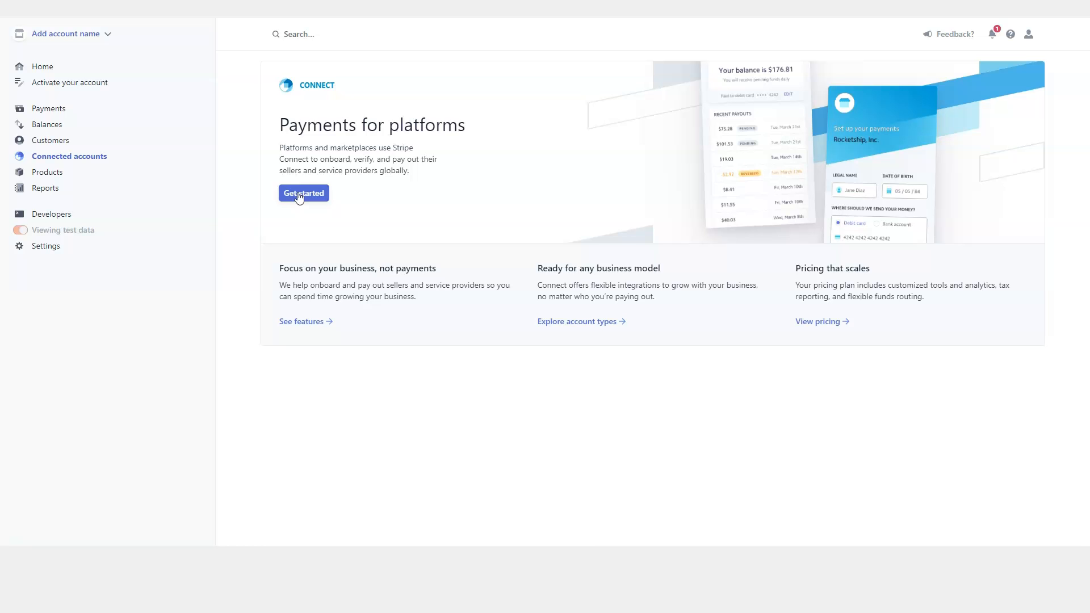
left_click(60, 171)
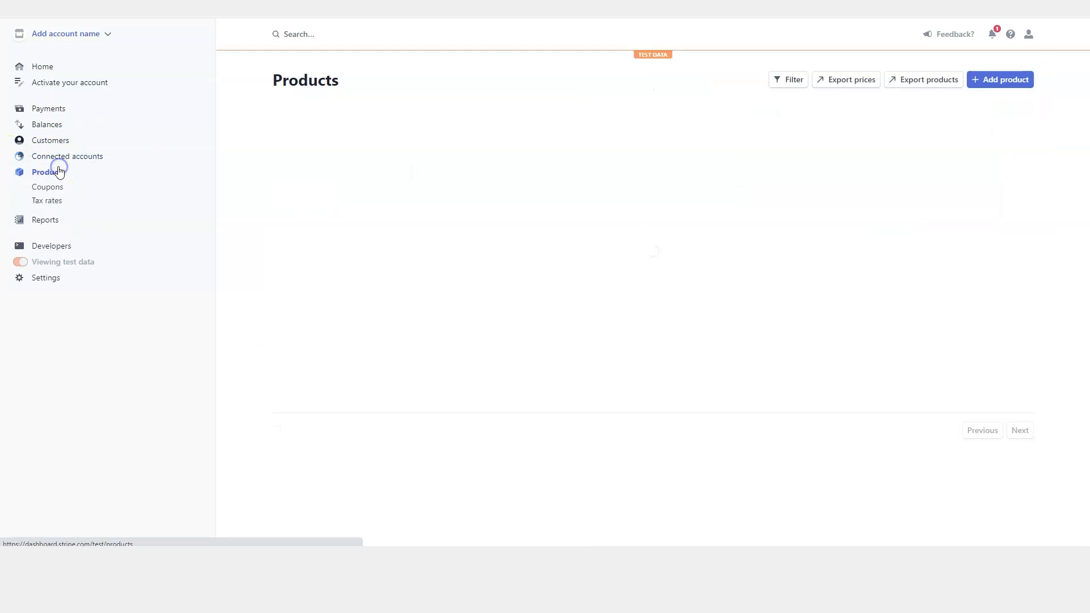
left_click(52, 221)
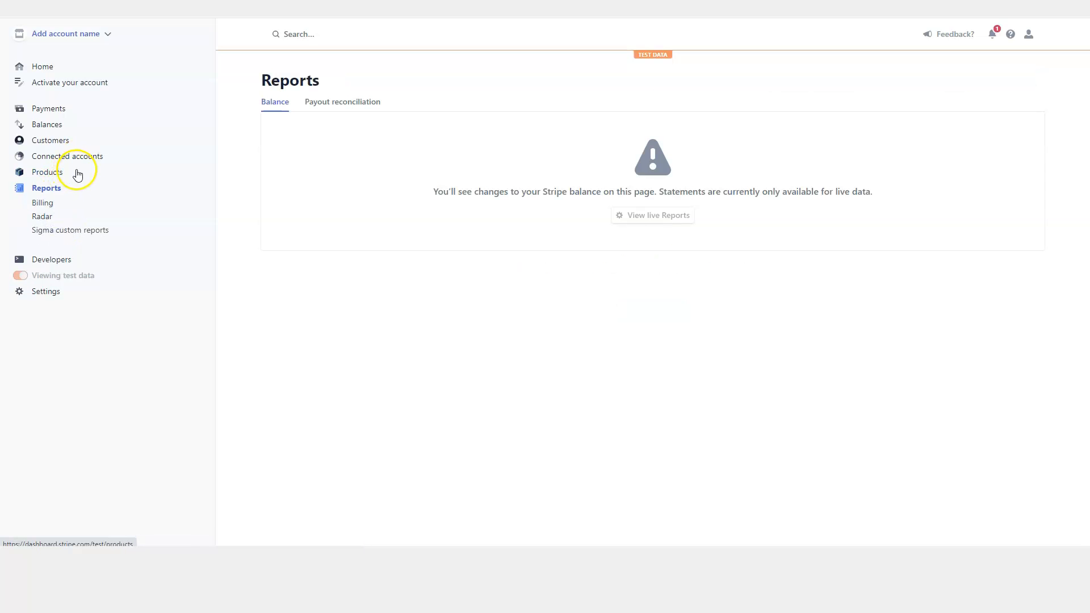
Return to Home and review the Today and Reports overview charts.
left_click(50, 71)
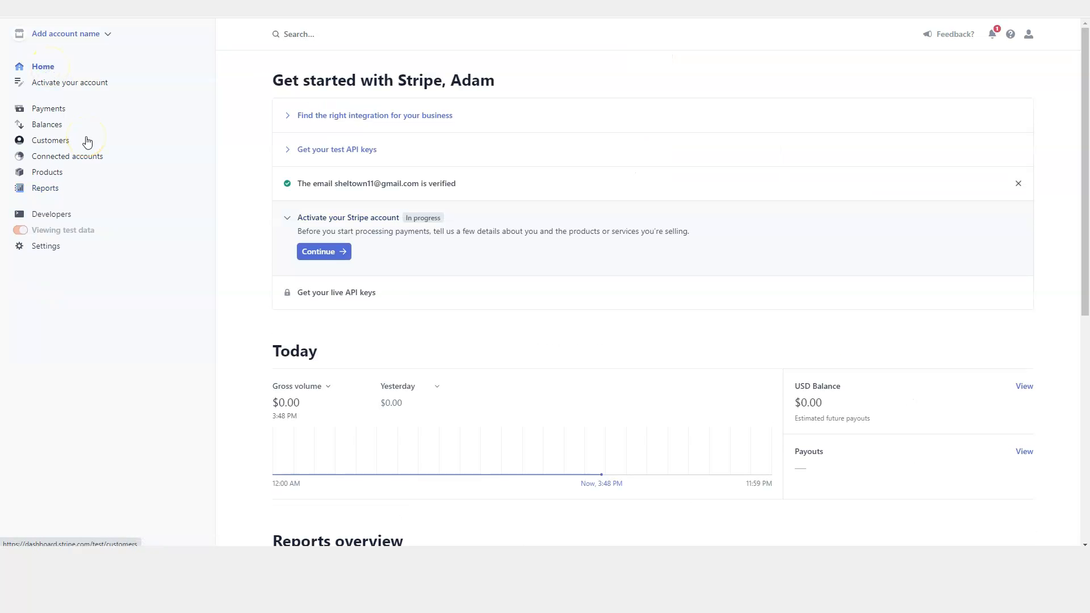
scroll(423, 338, "down", 3)
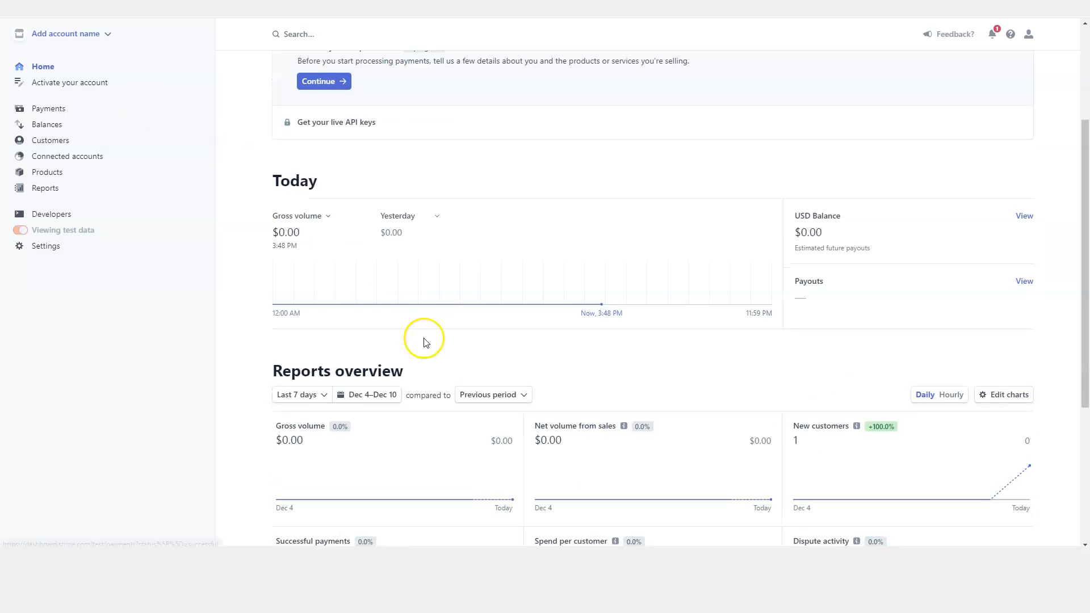
mouse_move(624, 426)
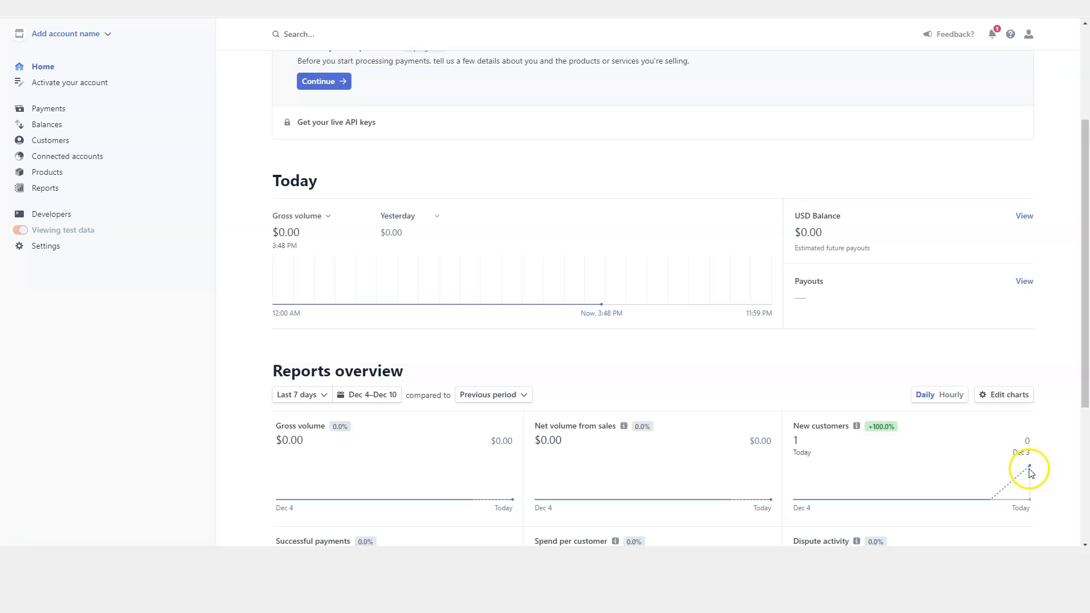
scroll(1034, 454, "down", 4)
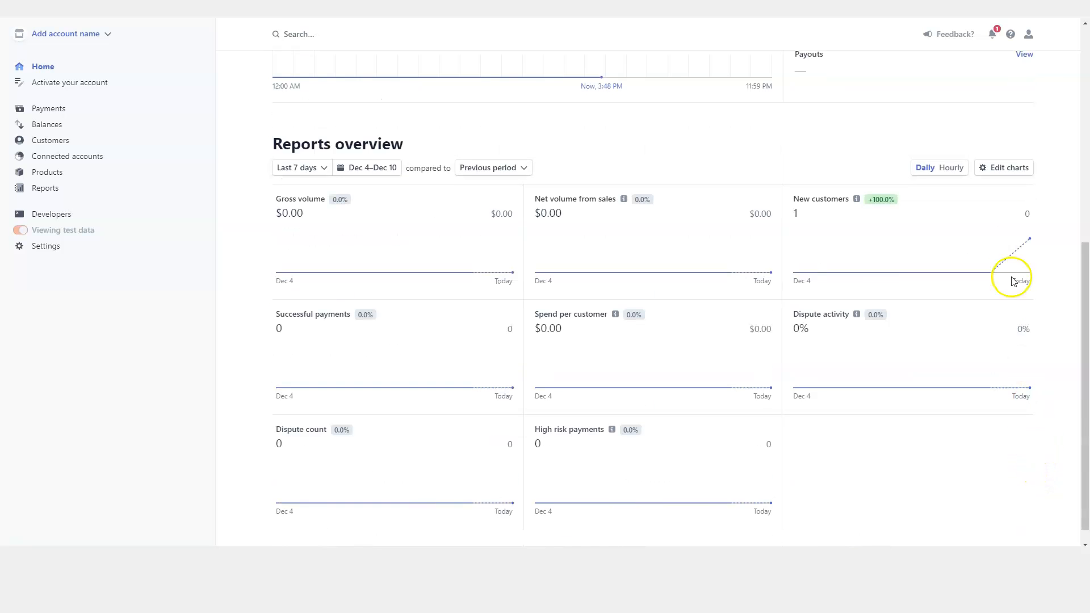
scroll(1039, 250, "up", 5)
scroll(1046, 254, "up", 2)
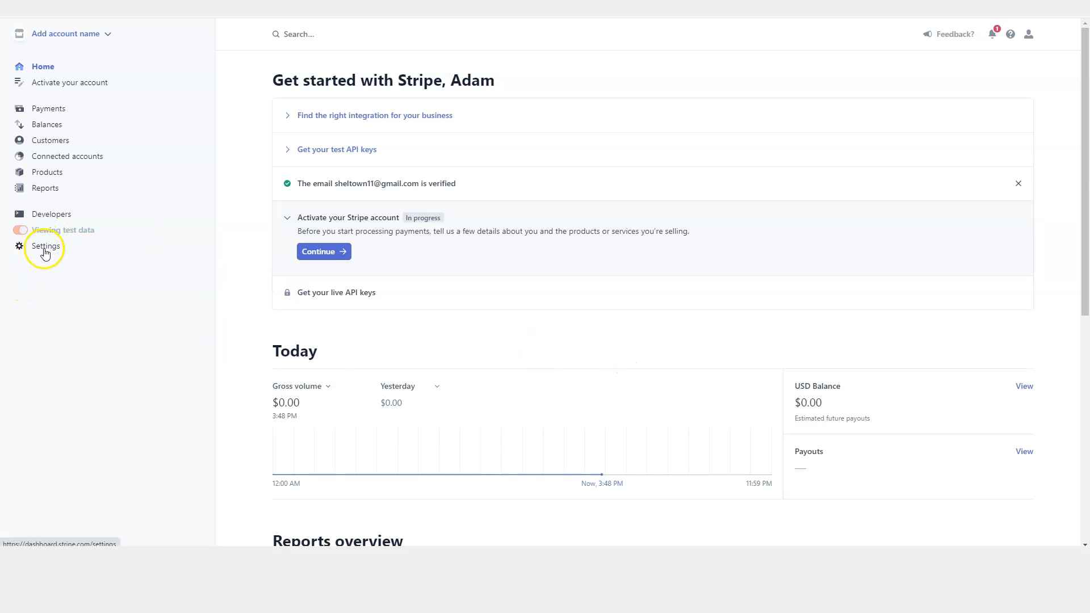
scroll(80, 287, "down", 5)
scroll(890, 86, "up", 4)
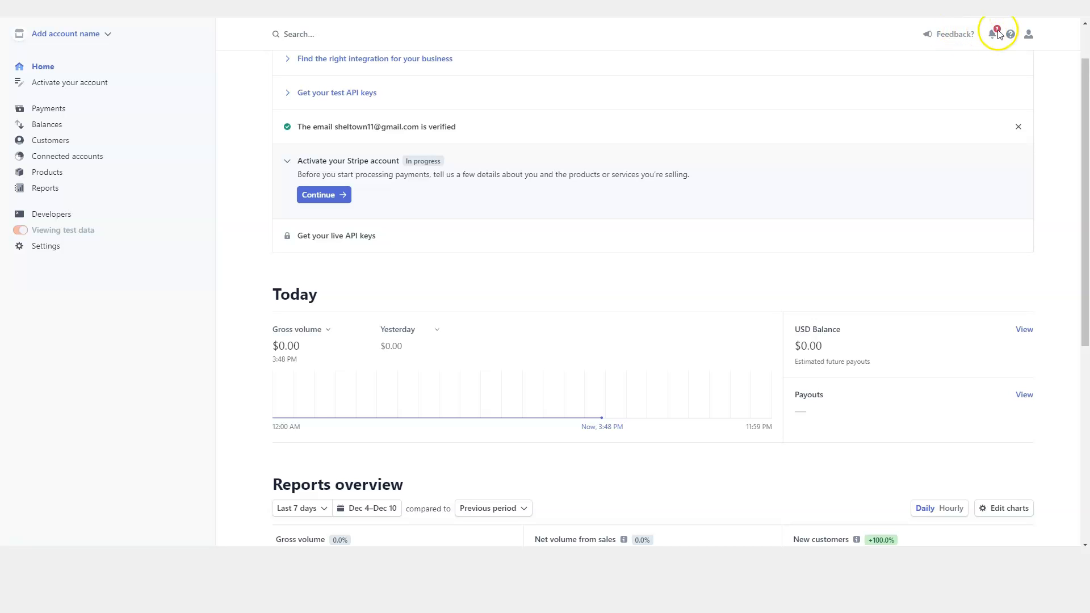
Check the profile, help and notification menus, then follow the feedback form's Stripe Support link.
left_click(1029, 38)
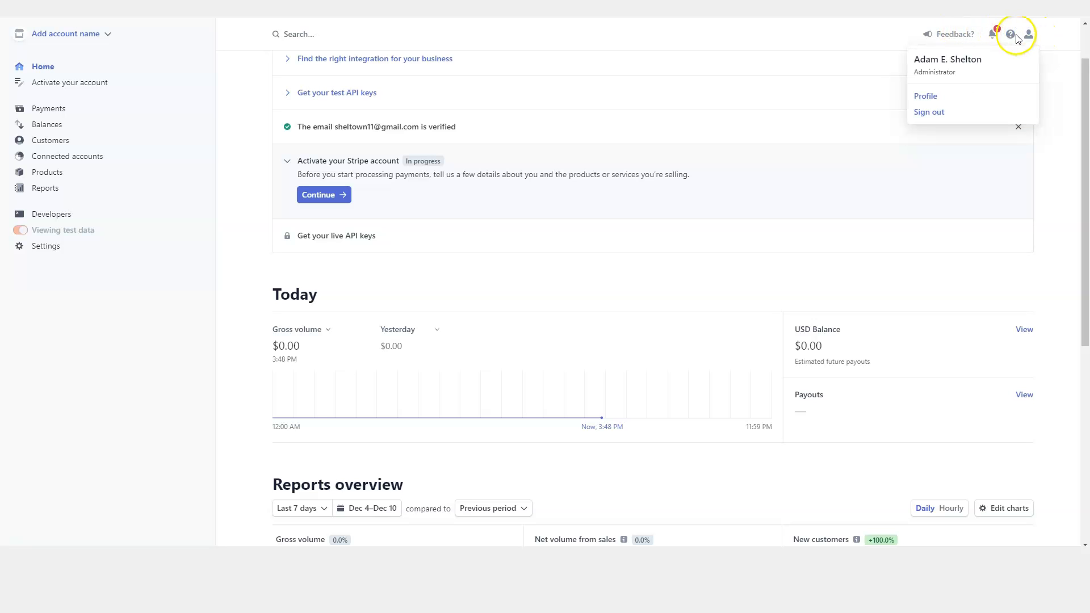
left_click(1011, 36)
left_click(1012, 36)
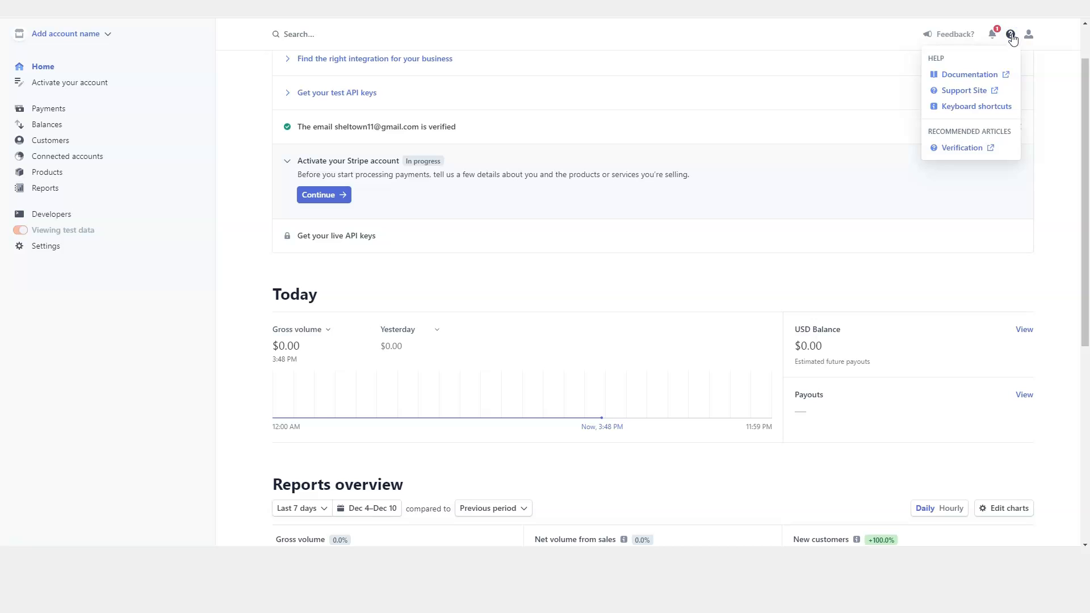
left_click(992, 34)
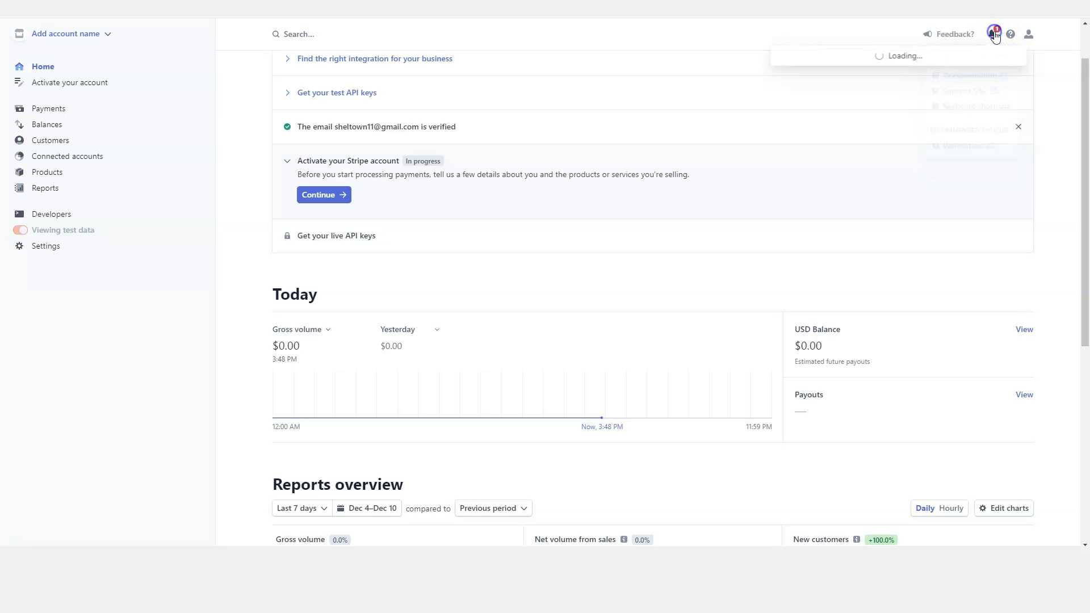
left_click(964, 35)
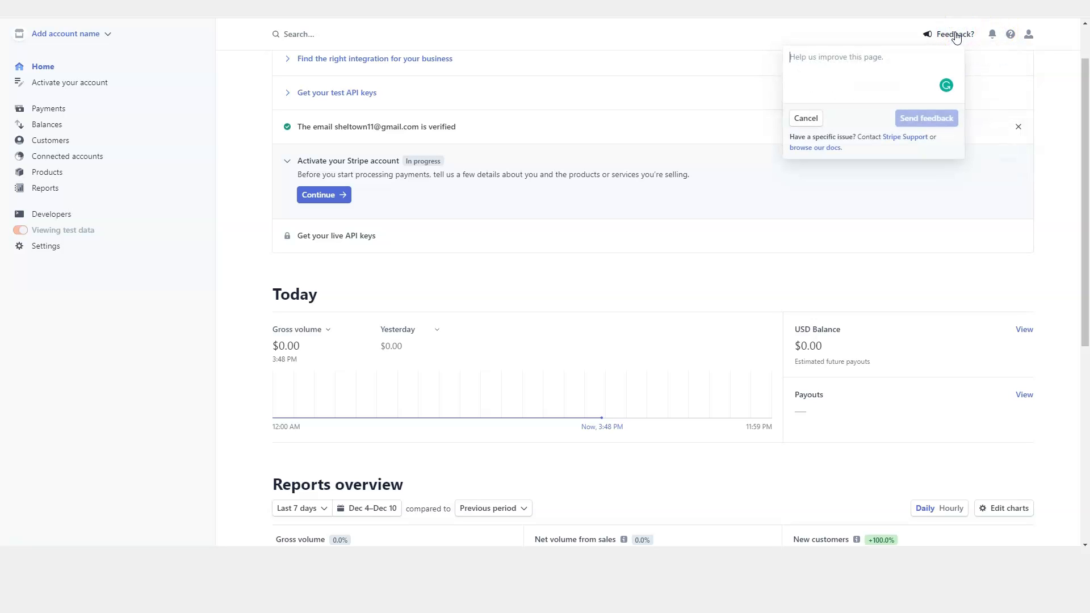
left_click(899, 137)
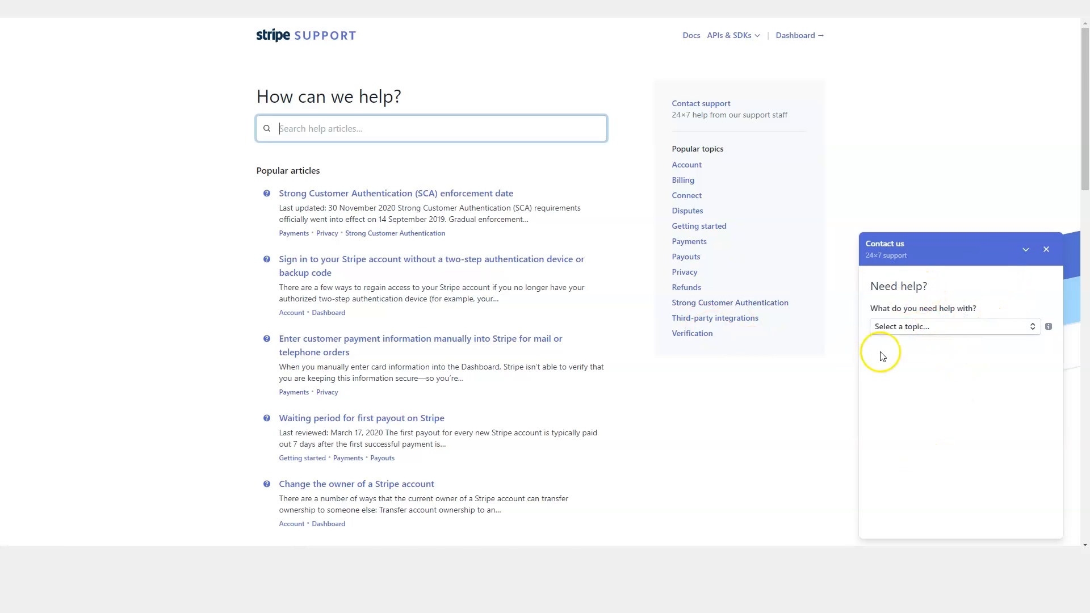
scroll(911, 352, "down", 5)
scroll(910, 352, "down", 10)
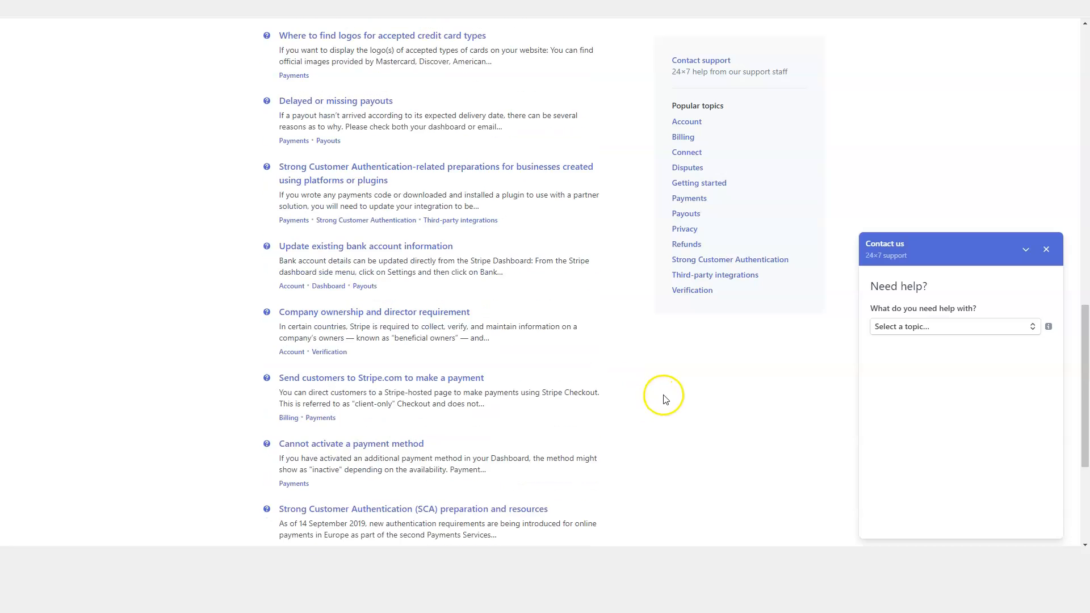
scroll(396, 264, "up", 15)
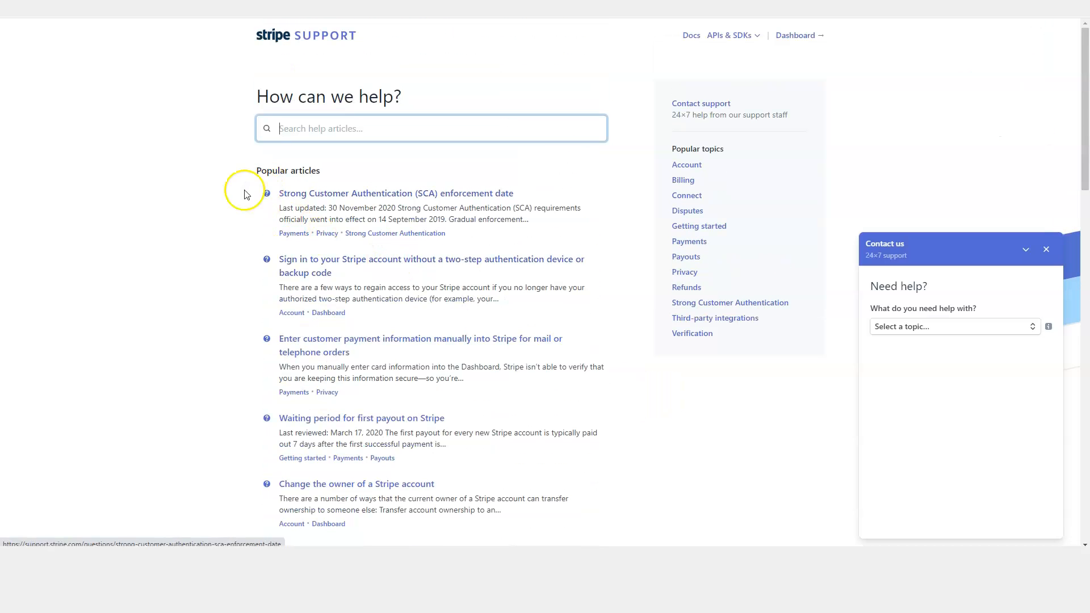
scroll(418, 256, "down", 5)
scroll(414, 287, "up", 5)
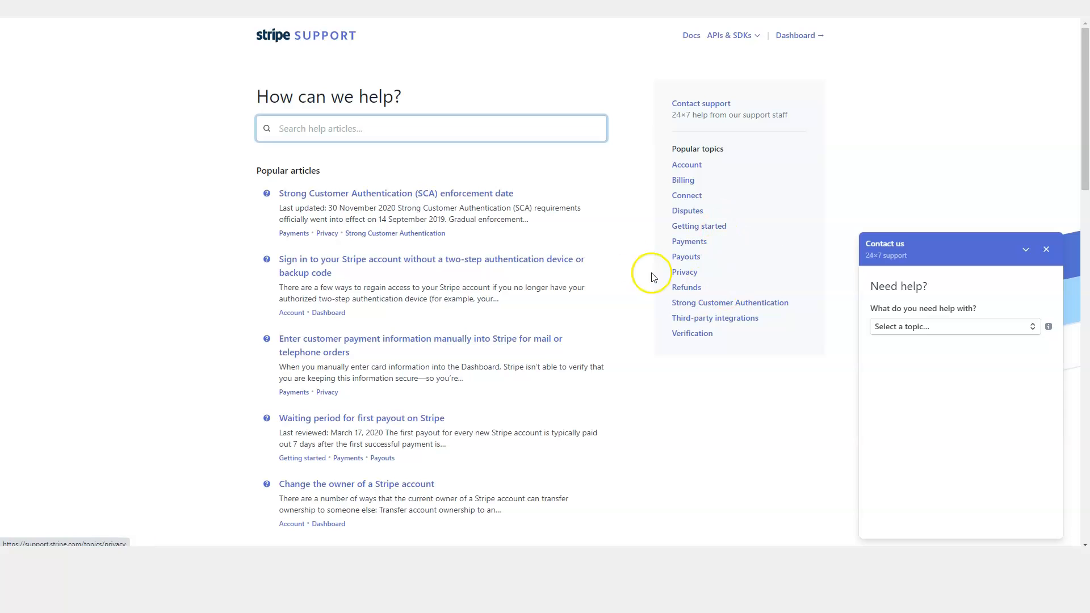
left_click_drag(257, 36, 316, 35)
left_click(165, 53)
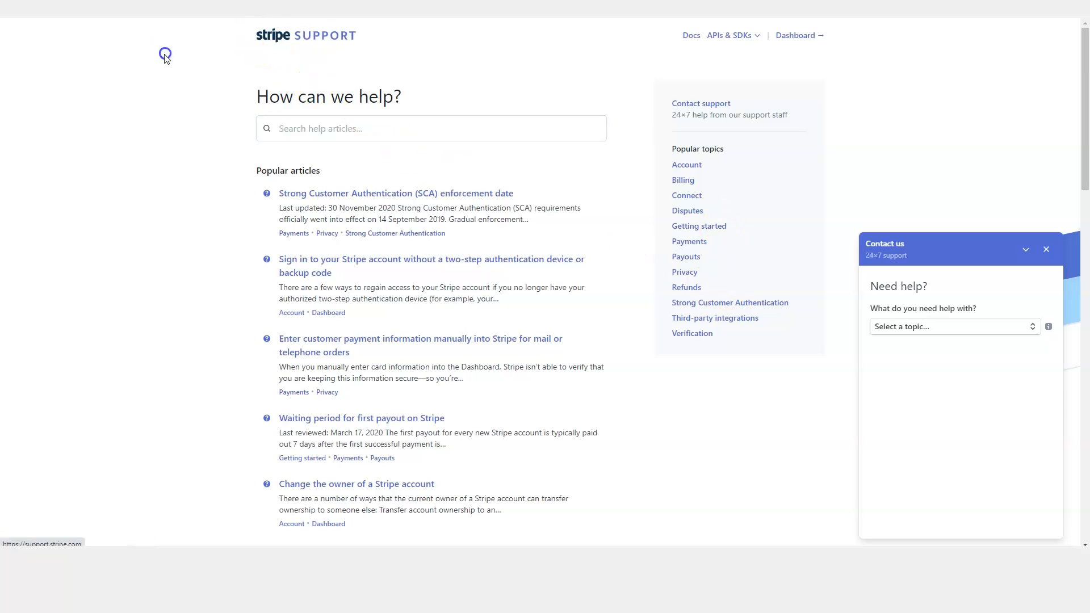